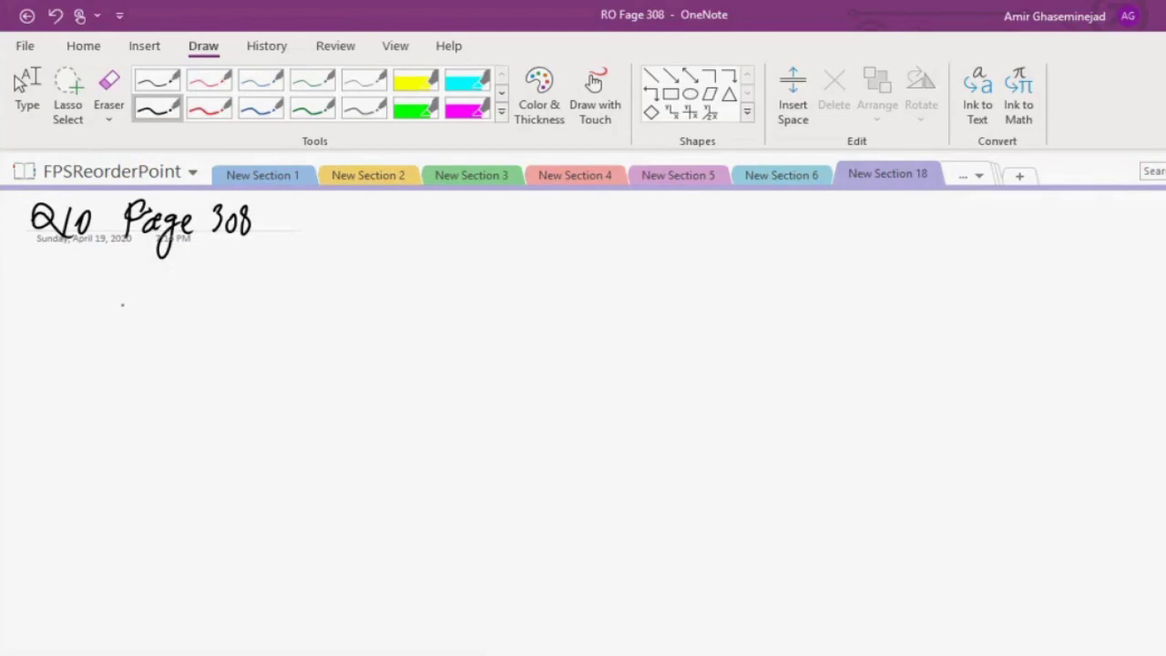
Draw the table rules and column dividers, and write the Job, Processing Time and Duedate headings
{"action": "left_click_drag", "start_coordinate": [111, 310], "coordinate": [376, 307]}
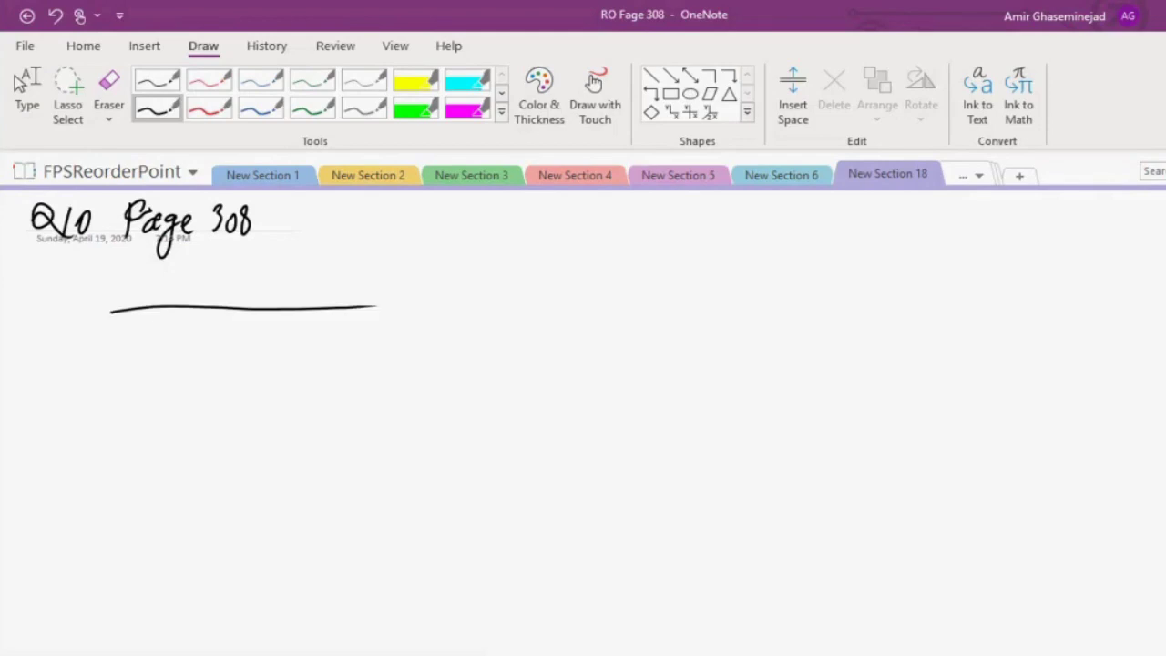
{"action": "left_click_drag", "start_coordinate": [173, 279], "coordinate": [160, 506]}
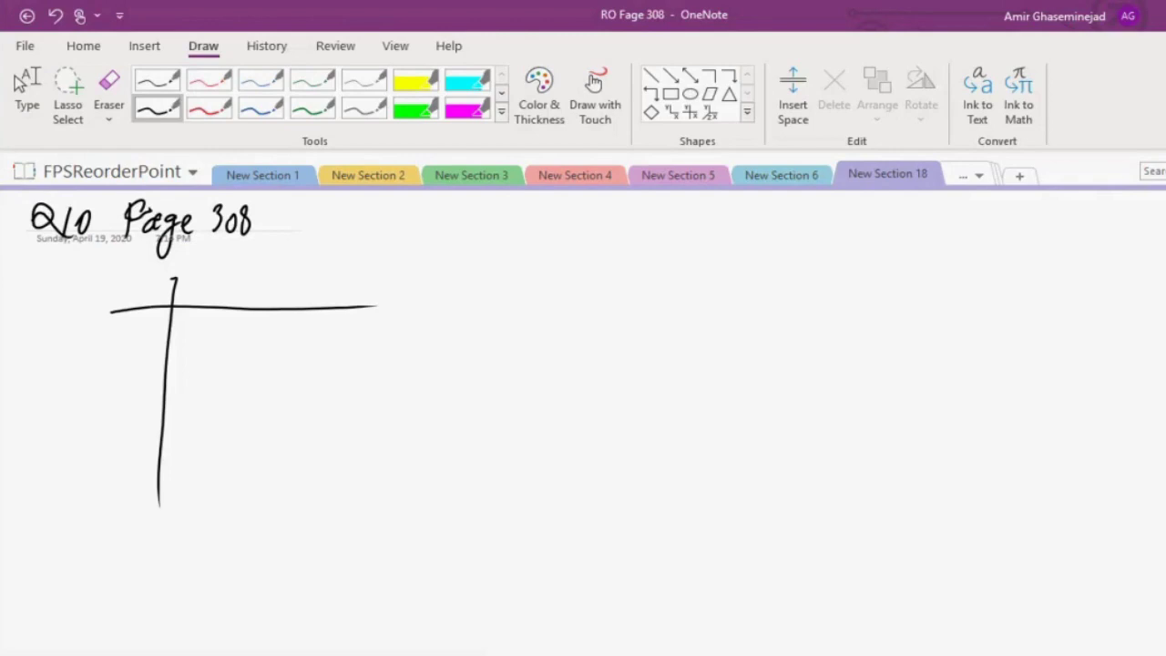
{"action": "mouse_move", "coordinate": [93, 275]}
{"action": "left_mouse_down"}
{"action": "mouse_move", "coordinate": [124, 271]}
{"action": "mouse_move", "coordinate": [90, 297]}
{"action": "mouse_move", "coordinate": [147, 289]}
{"action": "left_mouse_up"}
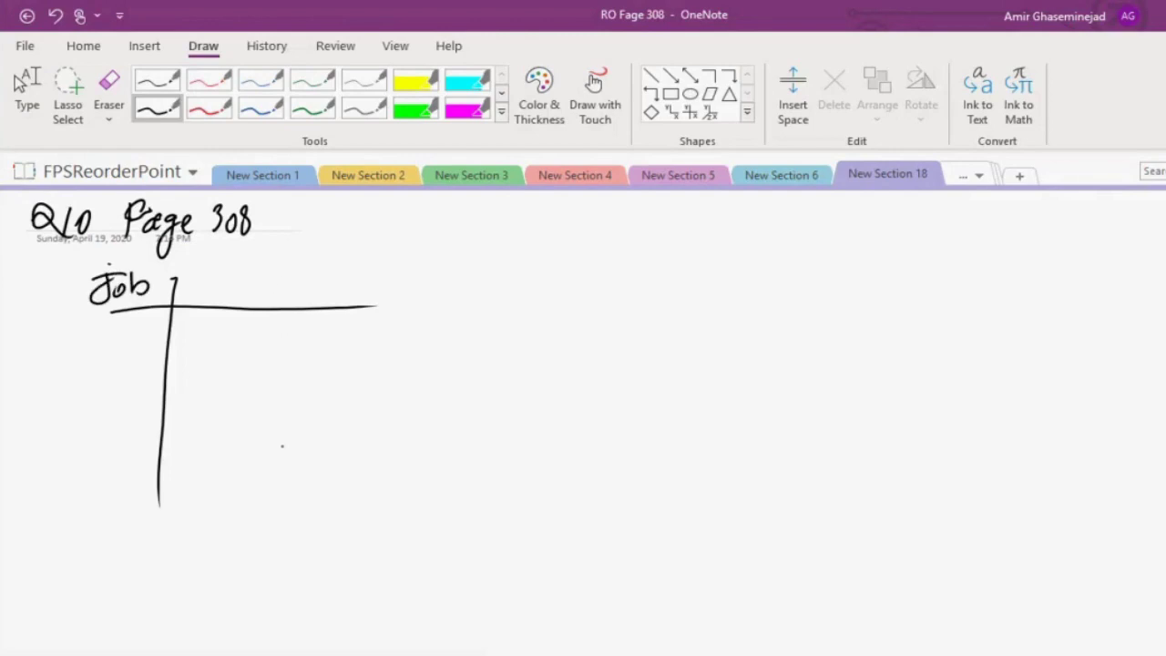
{"action": "left_click_drag", "start_coordinate": [283, 282], "coordinate": [281, 517]}
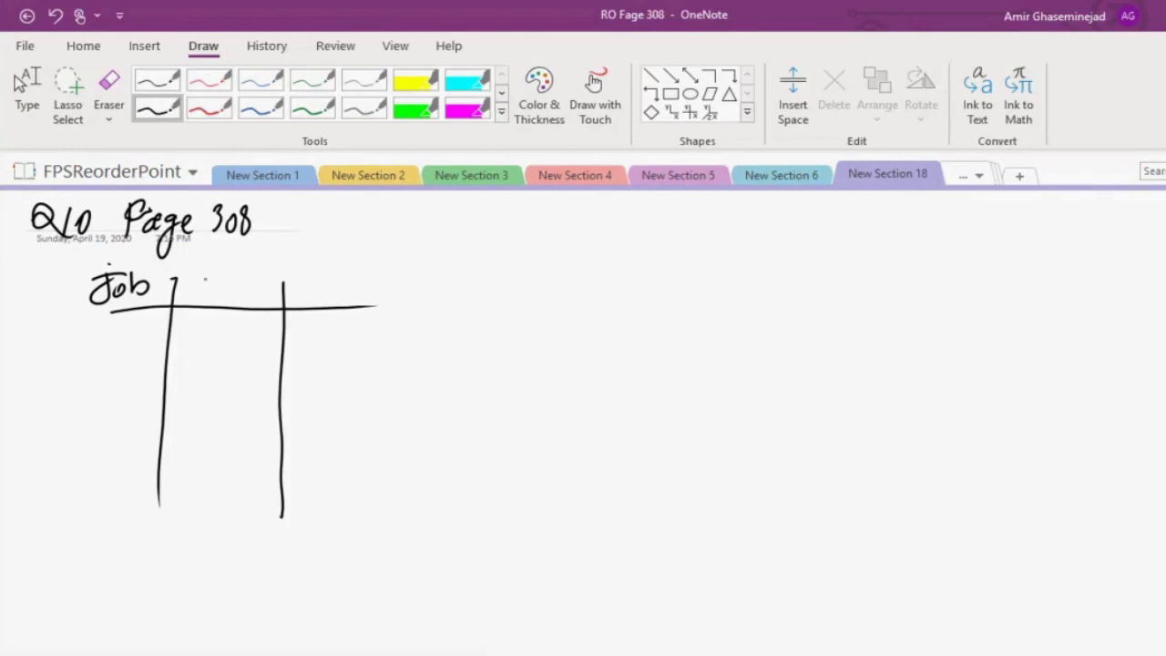
{"action": "mouse_move", "coordinate": [190, 274]}
{"action": "left_mouse_down"}
{"action": "mouse_move", "coordinate": [188, 297]}
{"action": "mouse_move", "coordinate": [194, 284]}
{"action": "mouse_move", "coordinate": [277, 273]}
{"action": "mouse_move", "coordinate": [231, 305]}
{"action": "mouse_move", "coordinate": [244, 288]}
{"action": "left_mouse_up"}
{"action": "mouse_move", "coordinate": [246, 293]}
{"action": "left_mouse_down"}
{"action": "mouse_move", "coordinate": [248, 305]}
{"action": "mouse_move", "coordinate": [277, 288]}
{"action": "mouse_move", "coordinate": [315, 295]}
{"action": "left_mouse_up"}
{"action": "mouse_move", "coordinate": [314, 274]}
{"action": "left_mouse_down"}
{"action": "mouse_move", "coordinate": [315, 297]}
{"action": "mouse_move", "coordinate": [362, 290]}
{"action": "mouse_move", "coordinate": [377, 259]}
{"action": "mouse_move", "coordinate": [394, 290]}
{"action": "left_mouse_up"}
{"action": "mouse_move", "coordinate": [400, 265]}
{"action": "left_mouse_down"}
{"action": "mouse_move", "coordinate": [397, 292]}
{"action": "mouse_move", "coordinate": [407, 268]}
{"action": "left_mouse_up"}
{"action": "left_click_drag", "start_coordinate": [397, 282], "coordinate": [413, 288]}
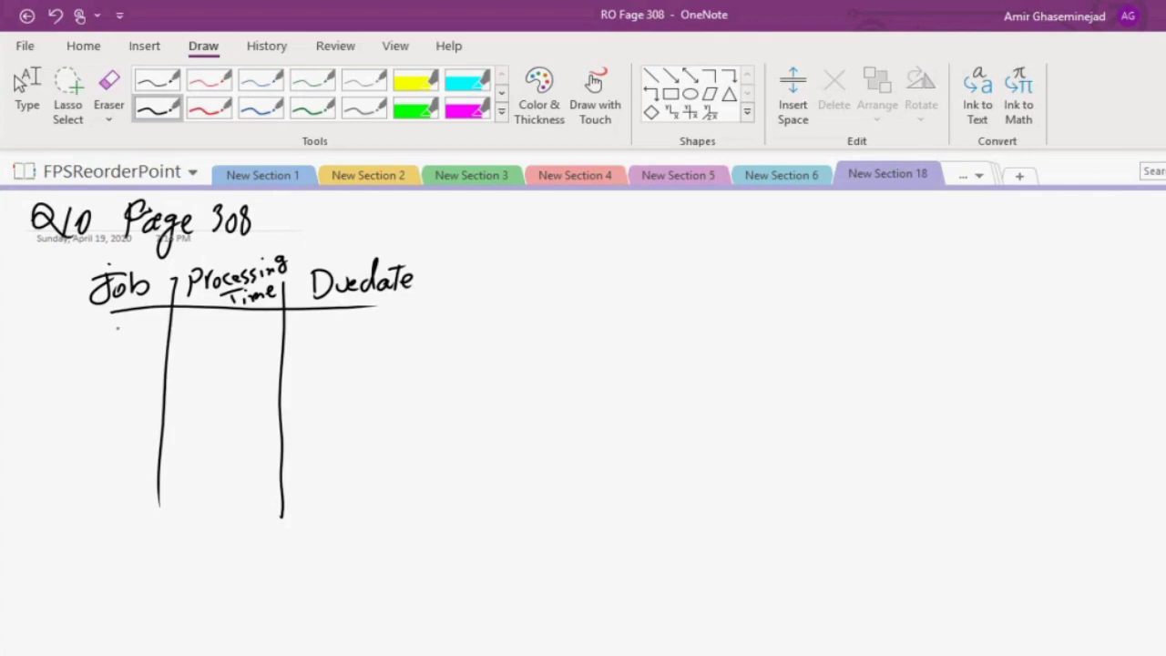
Fill in jobs 1–4 with processing times 7, 3, 5, 2 and due dates 21, 7, 8, 5
{"action": "mouse_move", "coordinate": [117, 328]}
{"action": "left_mouse_down"}
{"action": "mouse_move", "coordinate": [138, 381]}
{"action": "mouse_move", "coordinate": [123, 422]}
{"action": "mouse_move", "coordinate": [142, 456]}
{"action": "left_mouse_up"}
{"action": "left_click_drag", "start_coordinate": [135, 443], "coordinate": [136, 463]}
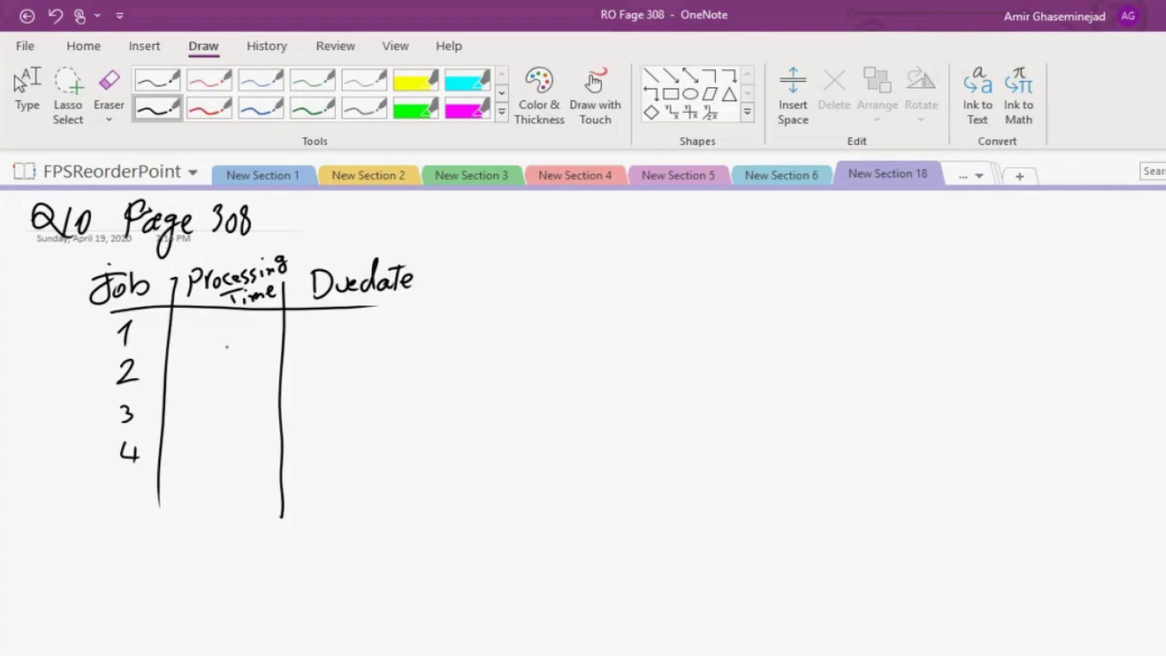
{"action": "left_click_drag", "start_coordinate": [219, 325], "coordinate": [215, 423]}
{"action": "left_click", "coordinate": [230, 401]}
{"action": "left_click_drag", "start_coordinate": [219, 399], "coordinate": [239, 398]}
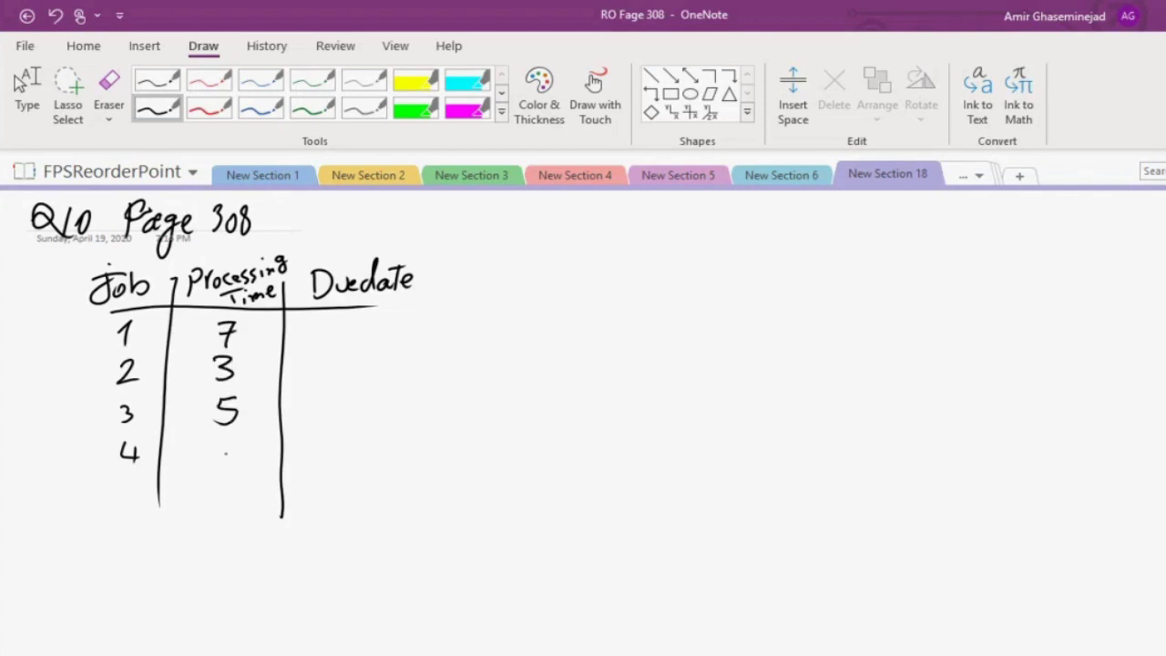
{"action": "left_click_drag", "start_coordinate": [215, 445], "coordinate": [237, 463]}
{"action": "left_click_drag", "start_coordinate": [318, 326], "coordinate": [342, 336]}
{"action": "left_click_drag", "start_coordinate": [350, 318], "coordinate": [338, 403]}
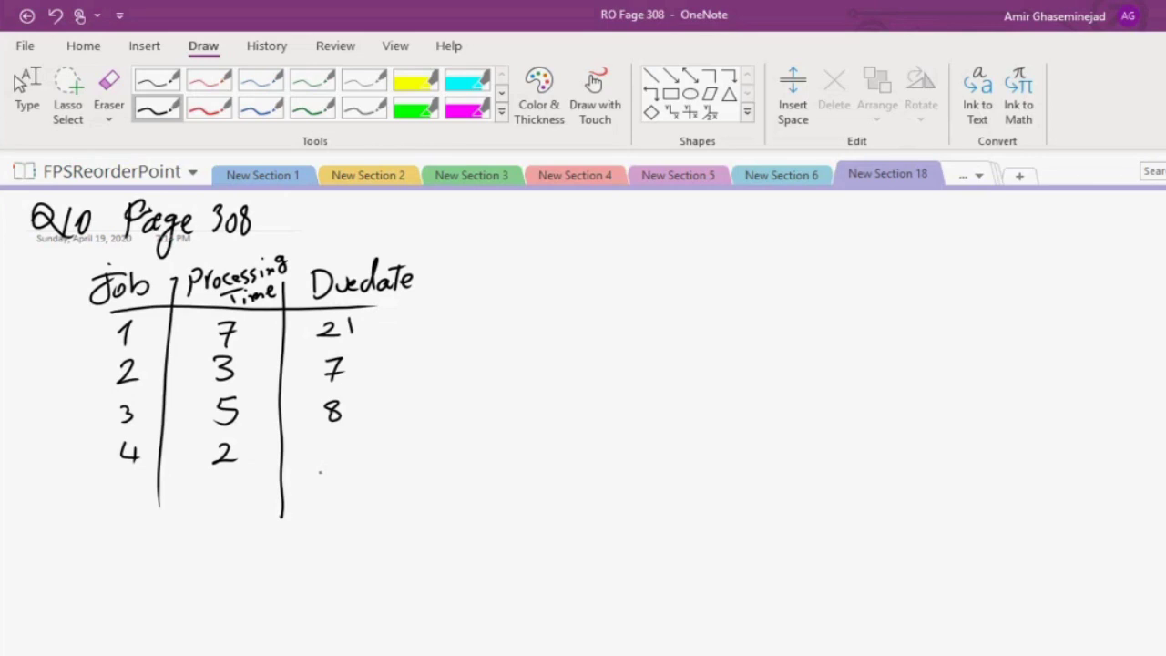
{"action": "left_click_drag", "start_coordinate": [333, 446], "coordinate": [319, 470]}
Draw a divider right of Duedate, lengthen the header rule, and write FCFS beneath the table
{"action": "left_click_drag", "start_coordinate": [400, 306], "coordinate": [552, 297]}
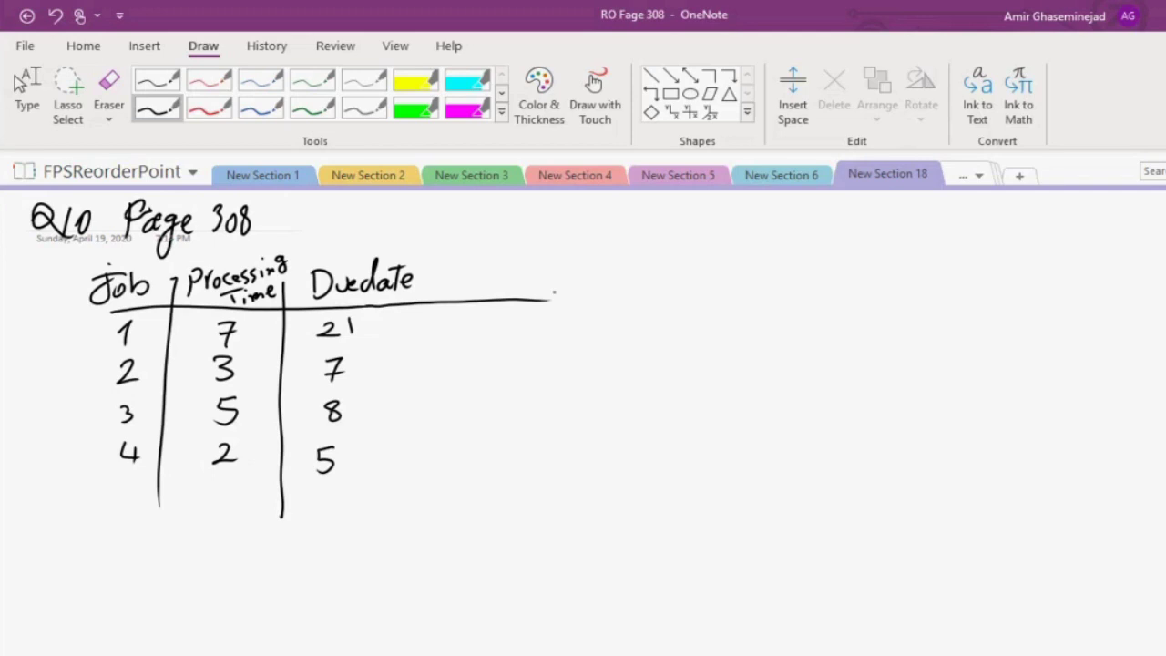
{"action": "left_click_drag", "start_coordinate": [432, 498], "coordinate": [434, 262]}
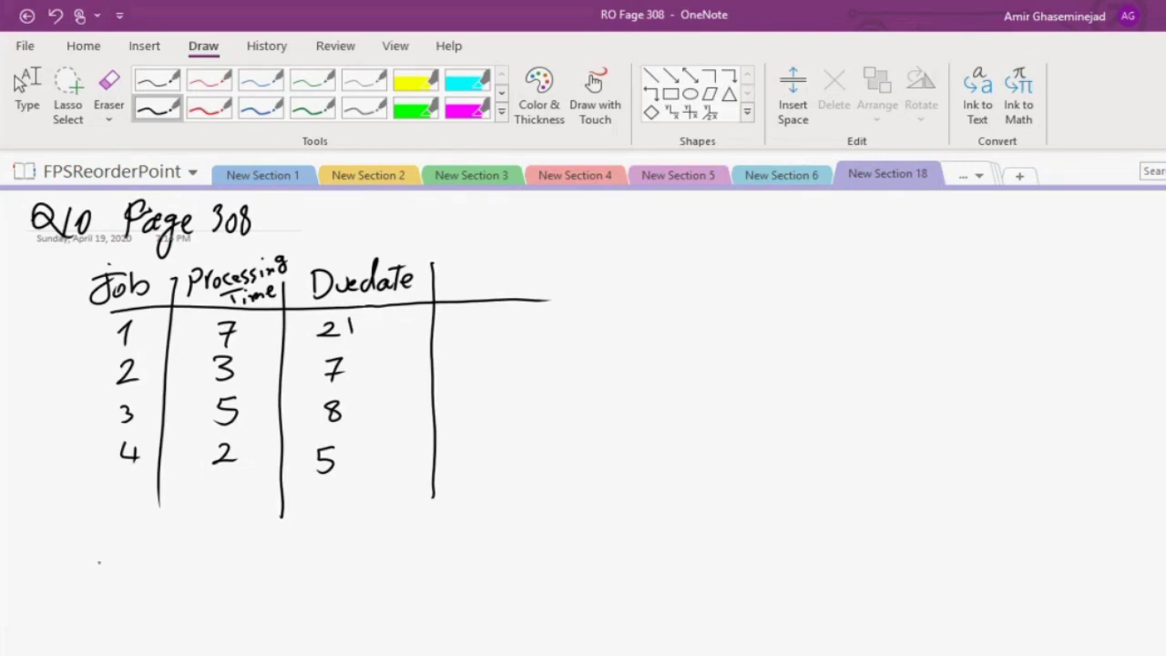
{"action": "left_click_drag", "start_coordinate": [125, 537], "coordinate": [95, 574]}
{"action": "left_click_drag", "start_coordinate": [95, 555], "coordinate": [146, 572]}
{"action": "left_click_drag", "start_coordinate": [180, 538], "coordinate": [158, 578]}
{"action": "mouse_move", "coordinate": [159, 556]}
{"action": "left_mouse_down"}
{"action": "mouse_move", "coordinate": [178, 556]}
{"action": "mouse_move", "coordinate": [186, 572]}
{"action": "left_mouse_up"}
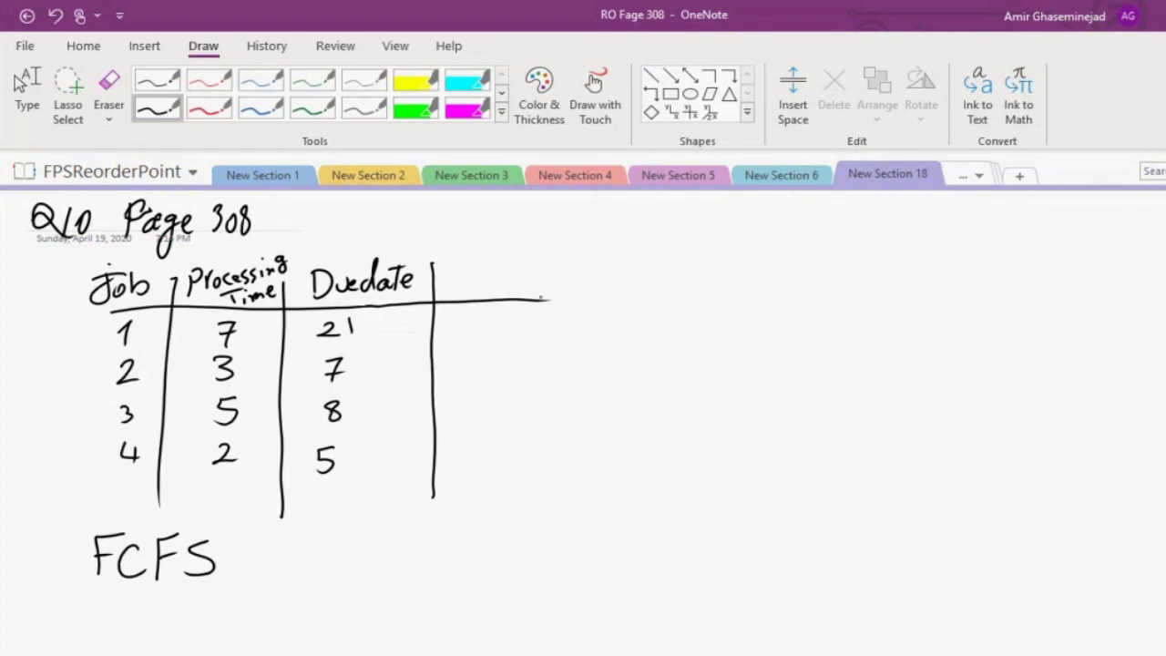
{"action": "left_click_drag", "start_coordinate": [531, 300], "coordinate": [807, 298]}
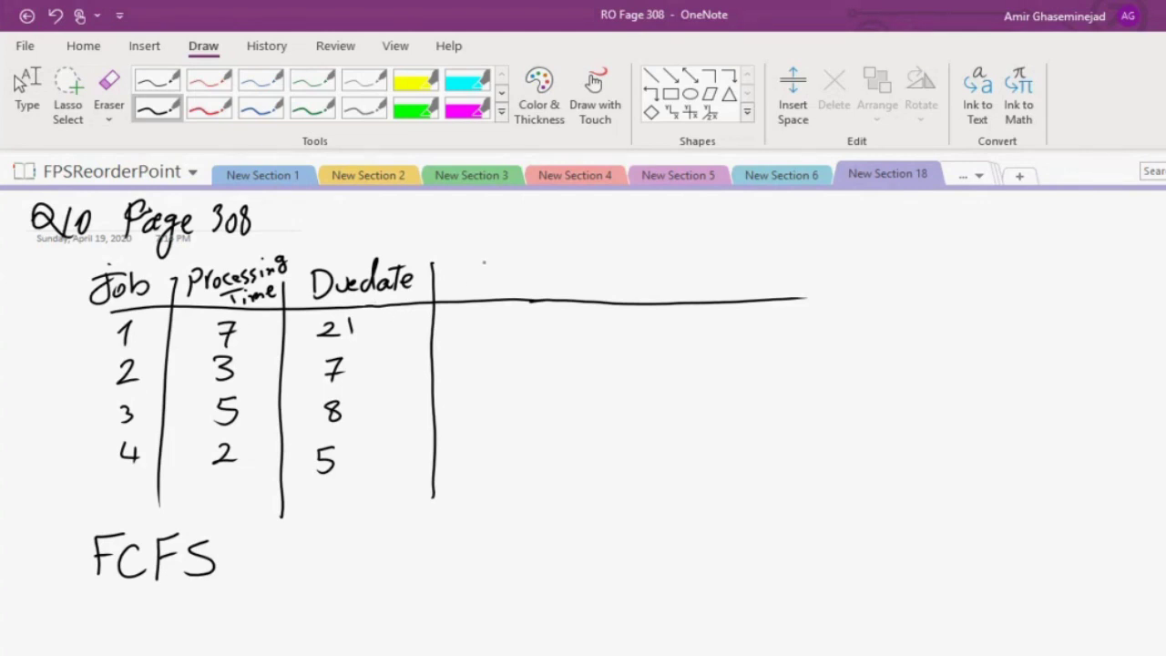
Add a 'Completed at / Flow Time' column with divider, holding flow times 7, 10, 15, 17
{"action": "left_click_drag", "start_coordinate": [470, 241], "coordinate": [460, 288]}
{"action": "mouse_move", "coordinate": [454, 272]}
{"action": "left_mouse_down"}
{"action": "mouse_move", "coordinate": [479, 269]}
{"action": "mouse_move", "coordinate": [480, 281]}
{"action": "left_mouse_up"}
{"action": "mouse_move", "coordinate": [494, 270]}
{"action": "left_mouse_down"}
{"action": "mouse_move", "coordinate": [527, 263]}
{"action": "mouse_move", "coordinate": [492, 277]}
{"action": "left_mouse_up"}
{"action": "mouse_move", "coordinate": [552, 245]}
{"action": "left_mouse_down"}
{"action": "mouse_move", "coordinate": [549, 277]}
{"action": "mouse_move", "coordinate": [568, 248]}
{"action": "left_mouse_up"}
{"action": "mouse_move", "coordinate": [565, 261]}
{"action": "left_mouse_down"}
{"action": "mouse_move", "coordinate": [563, 275]}
{"action": "mouse_move", "coordinate": [616, 271]}
{"action": "mouse_move", "coordinate": [622, 516]}
{"action": "left_mouse_up"}
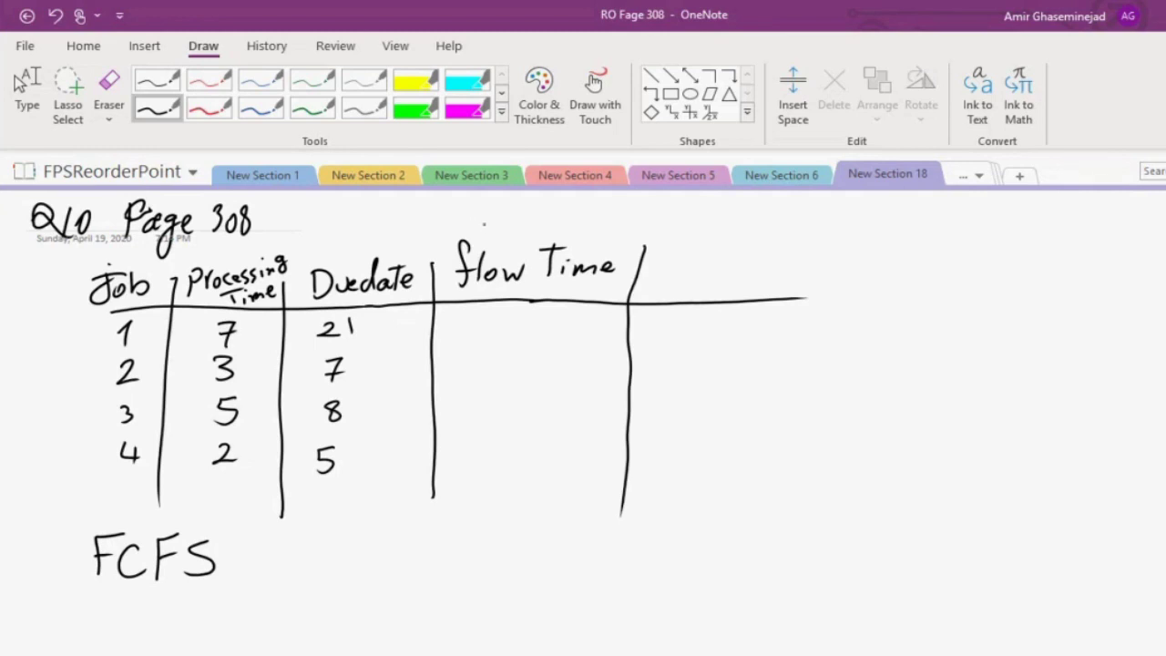
{"action": "mouse_move", "coordinate": [494, 215]}
{"action": "left_mouse_down"}
{"action": "mouse_move", "coordinate": [492, 233]}
{"action": "mouse_move", "coordinate": [504, 222]}
{"action": "left_mouse_up"}
{"action": "mouse_move", "coordinate": [513, 224]}
{"action": "left_mouse_down"}
{"action": "mouse_move", "coordinate": [525, 232]}
{"action": "mouse_move", "coordinate": [571, 204]}
{"action": "mouse_move", "coordinate": [605, 202]}
{"action": "mouse_move", "coordinate": [634, 225]}
{"action": "left_mouse_up"}
{"action": "left_click_drag", "start_coordinate": [627, 214], "coordinate": [645, 211]}
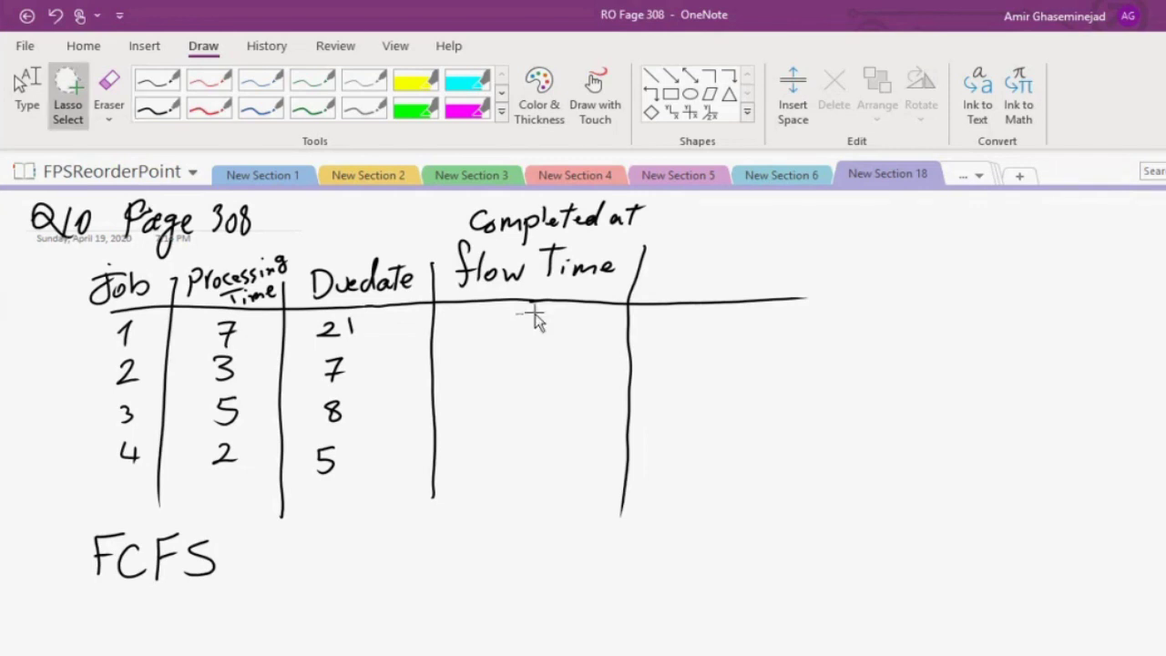
{"action": "left_click_drag", "start_coordinate": [531, 312], "coordinate": [529, 342]}
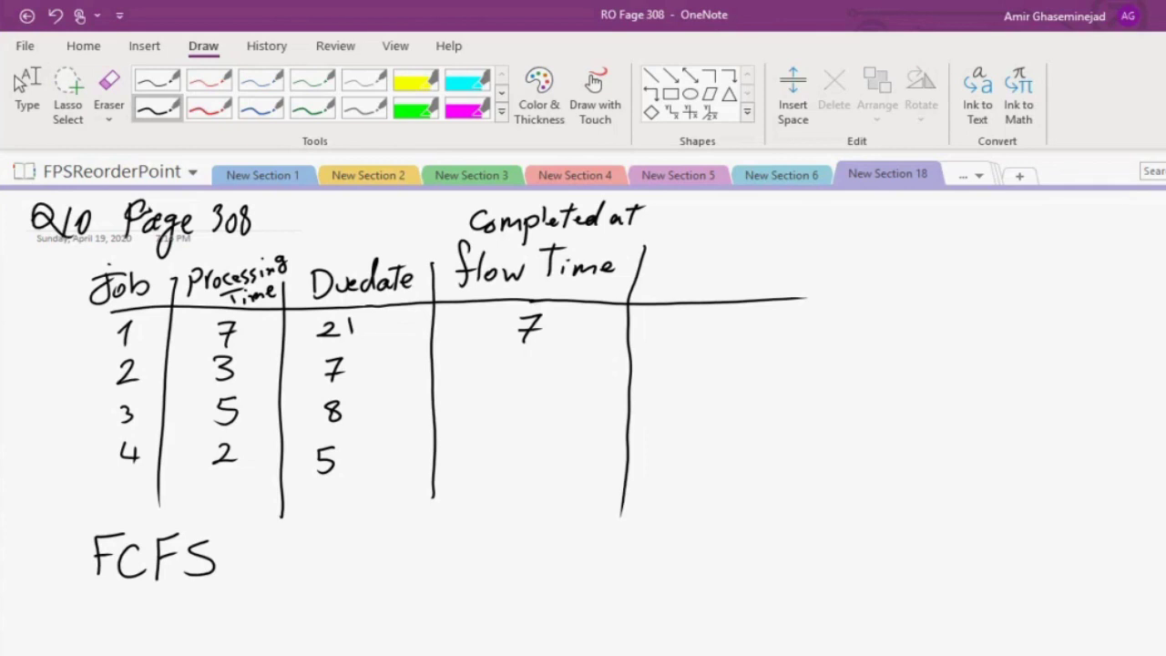
{"action": "mouse_move", "coordinate": [511, 352]}
{"action": "left_mouse_down"}
{"action": "mouse_move", "coordinate": [509, 368]}
{"action": "mouse_move", "coordinate": [532, 349]}
{"action": "left_mouse_up"}
{"action": "mouse_move", "coordinate": [510, 390]}
{"action": "left_mouse_down"}
{"action": "mouse_move", "coordinate": [509, 412]}
{"action": "mouse_move", "coordinate": [522, 412]}
{"action": "mouse_move", "coordinate": [507, 465]}
{"action": "mouse_move", "coordinate": [532, 465]}
{"action": "left_mouse_up"}
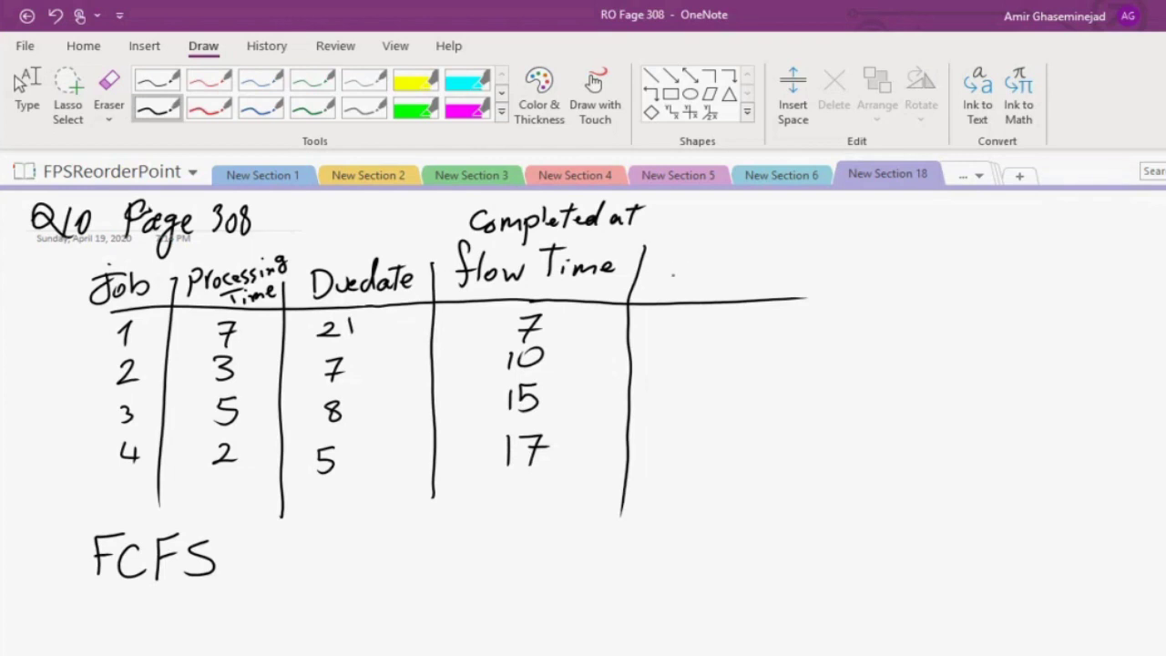
Write the Lateness heading and its divider, then enter -14, 3, 7, 12 for jobs 1–4
{"action": "left_click_drag", "start_coordinate": [669, 246], "coordinate": [676, 274]}
{"action": "mouse_move", "coordinate": [678, 266]}
{"action": "left_mouse_down"}
{"action": "mouse_move", "coordinate": [752, 267]}
{"action": "mouse_move", "coordinate": [760, 558]}
{"action": "left_mouse_up"}
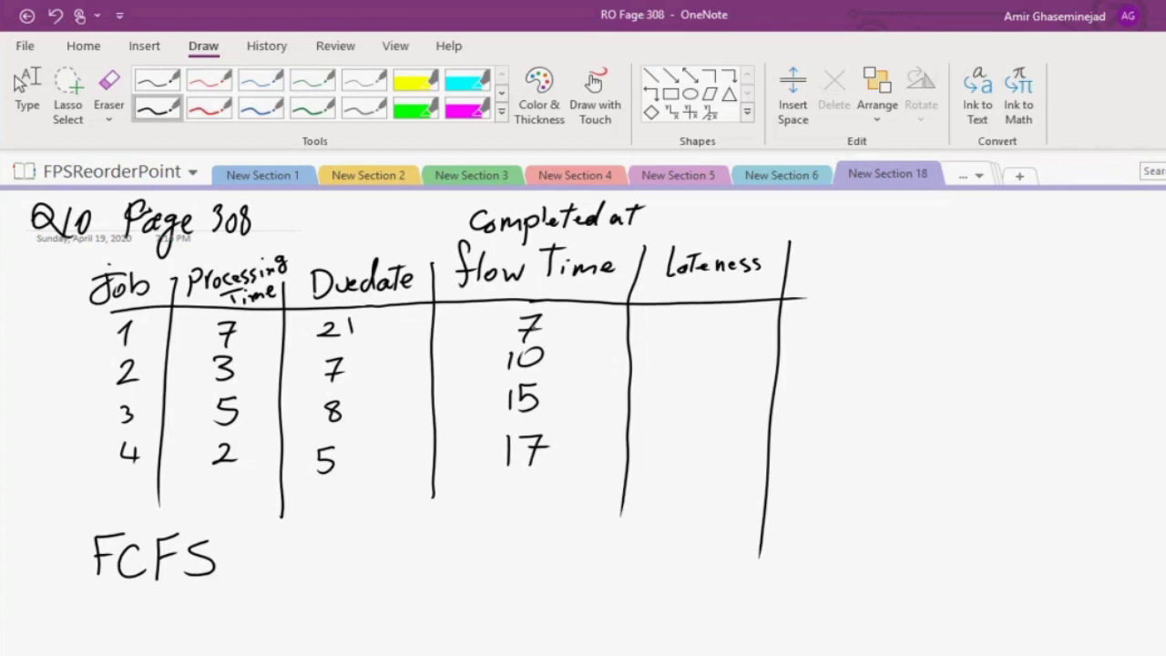
{"action": "left_click_drag", "start_coordinate": [668, 322], "coordinate": [684, 321]}
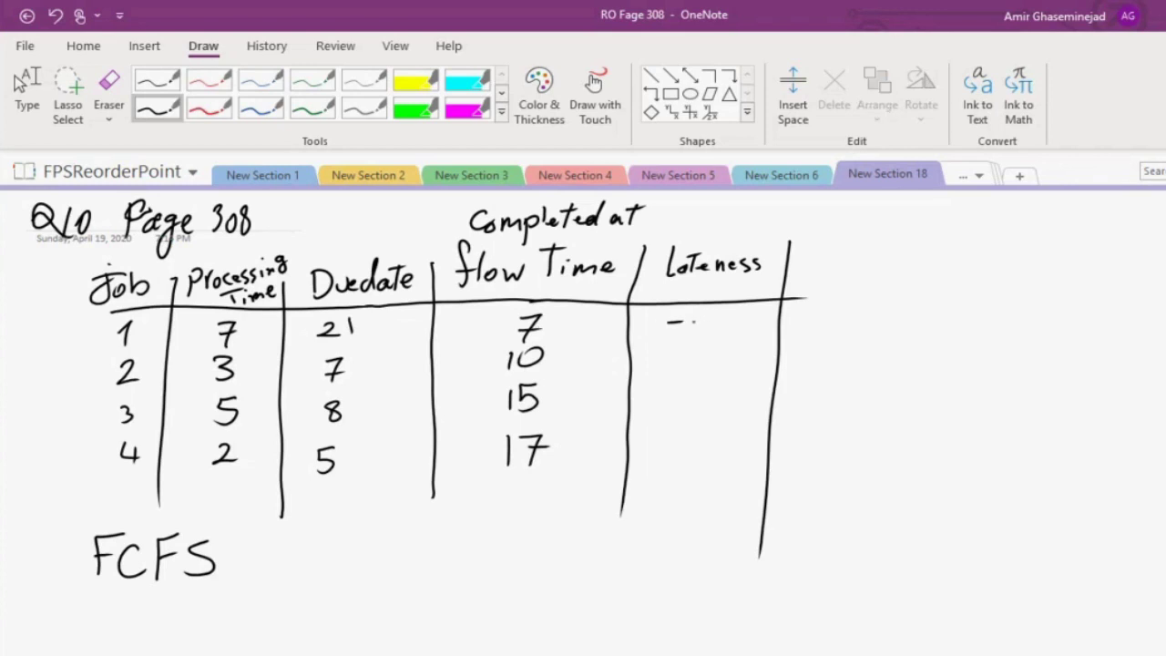
{"action": "mouse_move", "coordinate": [690, 316]}
{"action": "left_mouse_down"}
{"action": "mouse_move", "coordinate": [694, 330]}
{"action": "mouse_move", "coordinate": [719, 323]}
{"action": "mouse_move", "coordinate": [711, 332]}
{"action": "left_mouse_up"}
{"action": "left_click_drag", "start_coordinate": [687, 344], "coordinate": [687, 363]}
{"action": "left_click_drag", "start_coordinate": [673, 384], "coordinate": [682, 403]}
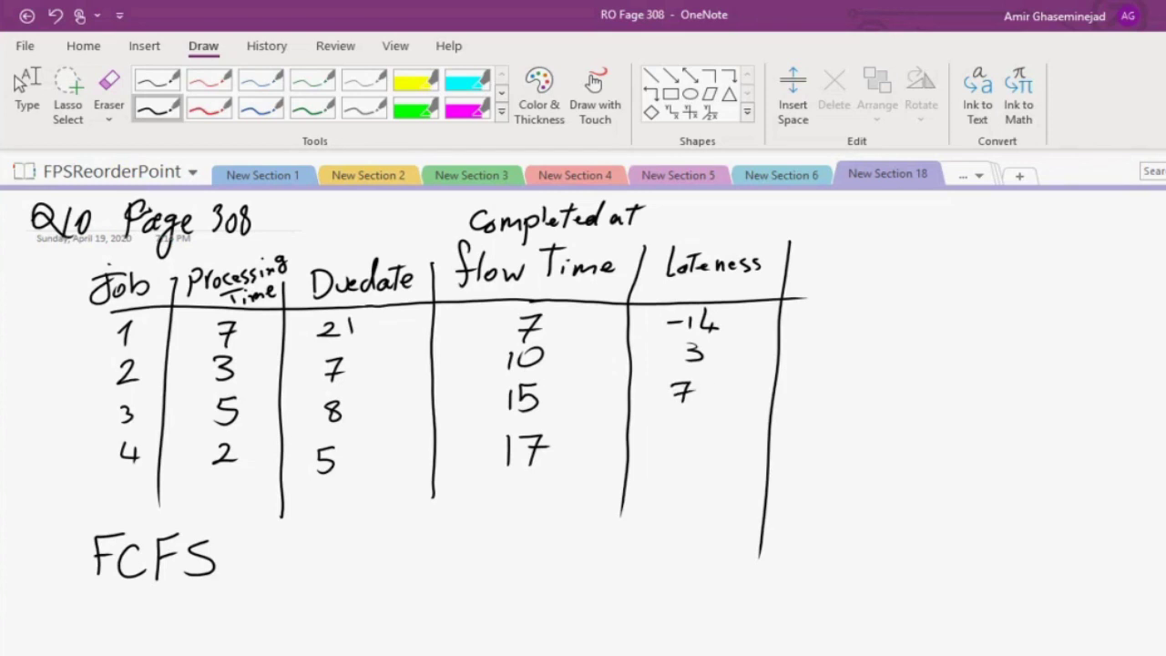
{"action": "mouse_move", "coordinate": [679, 445]}
{"action": "left_mouse_down"}
{"action": "mouse_move", "coordinate": [679, 459]}
{"action": "mouse_move", "coordinate": [710, 463]}
{"action": "left_mouse_up"}
Add a Tardiness column with divider, holding values 0, 3, 7, 12
{"action": "left_click_drag", "start_coordinate": [789, 297], "coordinate": [911, 295]}
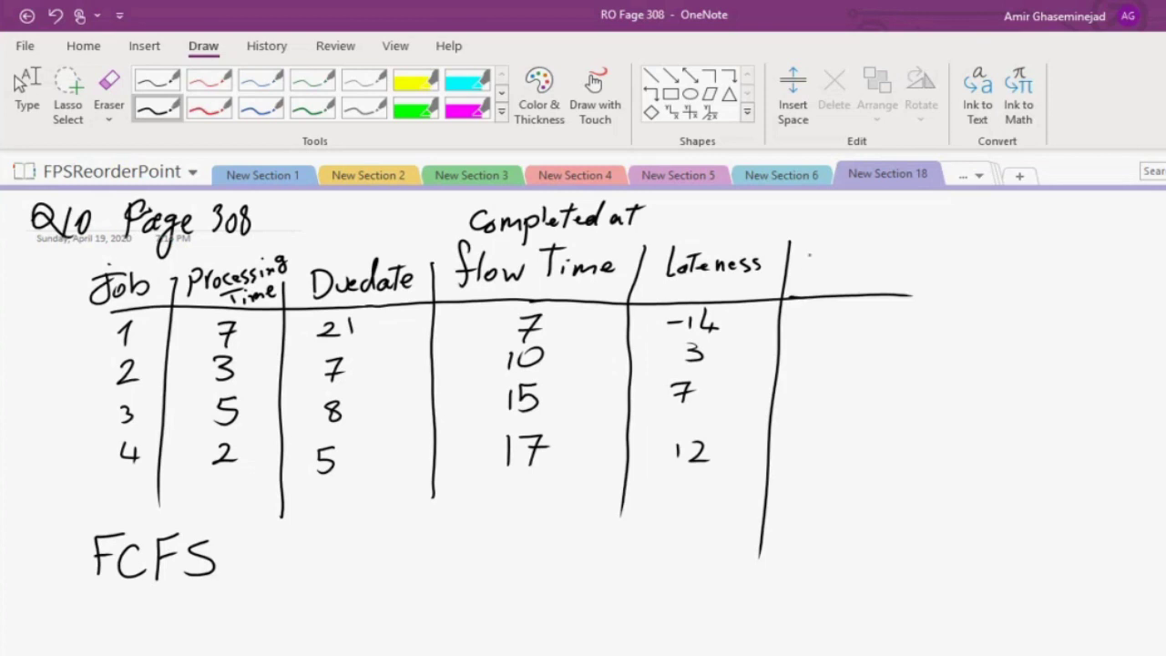
{"action": "mouse_move", "coordinate": [808, 252]}
{"action": "left_mouse_down"}
{"action": "mouse_move", "coordinate": [807, 278]}
{"action": "mouse_move", "coordinate": [818, 253]}
{"action": "mouse_move", "coordinate": [899, 275]}
{"action": "left_mouse_up"}
{"action": "mouse_move", "coordinate": [923, 262]}
{"action": "left_mouse_down"}
{"action": "mouse_move", "coordinate": [913, 277]}
{"action": "mouse_move", "coordinate": [976, 292]}
{"action": "left_mouse_up"}
{"action": "left_click_drag", "start_coordinate": [940, 255], "coordinate": [949, 547]}
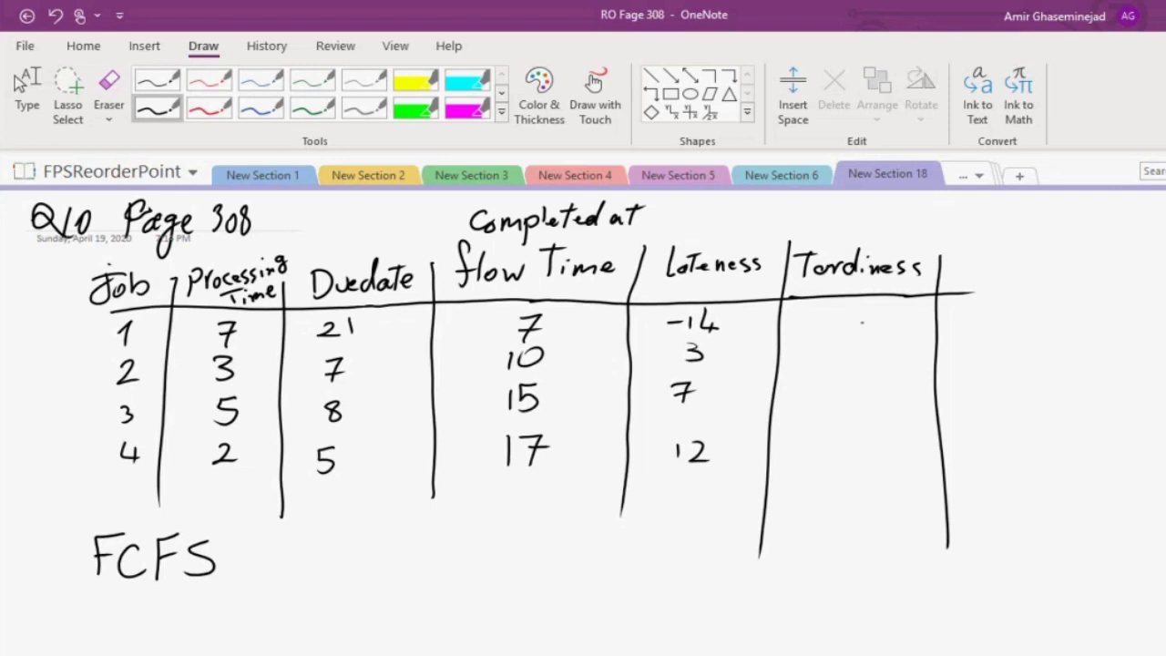
{"action": "mouse_move", "coordinate": [856, 307]}
{"action": "left_mouse_down"}
{"action": "mouse_move", "coordinate": [847, 403]}
{"action": "mouse_move", "coordinate": [862, 390]}
{"action": "left_mouse_up"}
{"action": "mouse_move", "coordinate": [826, 436]}
{"action": "left_mouse_down"}
{"action": "mouse_move", "coordinate": [829, 452]}
{"action": "mouse_move", "coordinate": [870, 461]}
{"action": "left_mouse_up"}
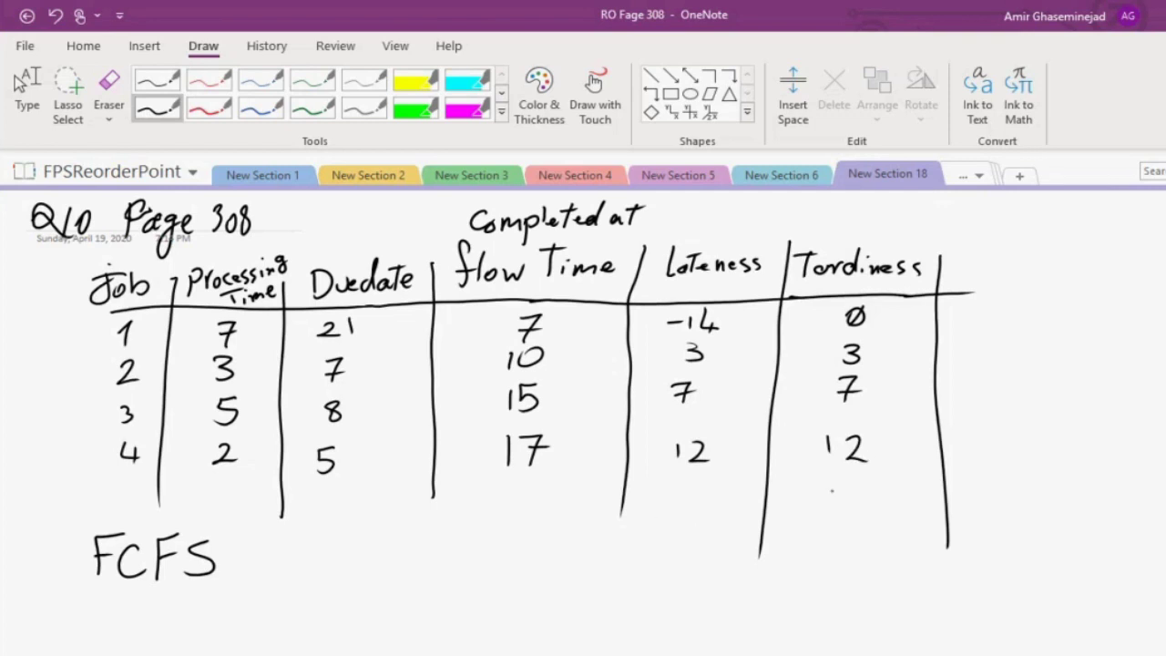
Rule off an 'Average Tardiness' box below the table and write 5.5 in it
{"action": "left_click_drag", "start_coordinate": [599, 507], "coordinate": [961, 479]}
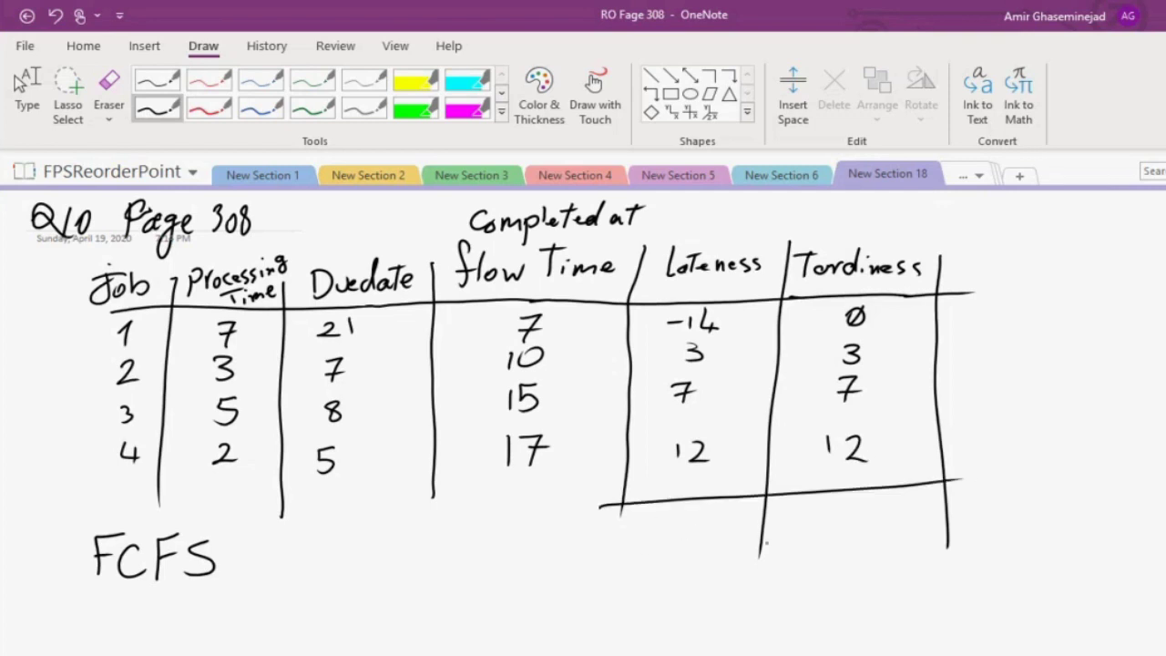
{"action": "left_click_drag", "start_coordinate": [771, 530], "coordinate": [788, 526]}
{"action": "left_click_drag", "start_coordinate": [774, 519], "coordinate": [819, 511]}
{"action": "left_click_drag", "start_coordinate": [819, 521], "coordinate": [831, 510]}
{"action": "left_click_drag", "start_coordinate": [838, 517], "coordinate": [886, 506]}
{"action": "mouse_move", "coordinate": [782, 541]}
{"action": "left_mouse_down"}
{"action": "mouse_move", "coordinate": [782, 561]}
{"action": "mouse_move", "coordinate": [801, 538]}
{"action": "mouse_move", "coordinate": [841, 543]}
{"action": "left_mouse_up"}
{"action": "left_click_drag", "start_coordinate": [845, 548], "coordinate": [907, 547]}
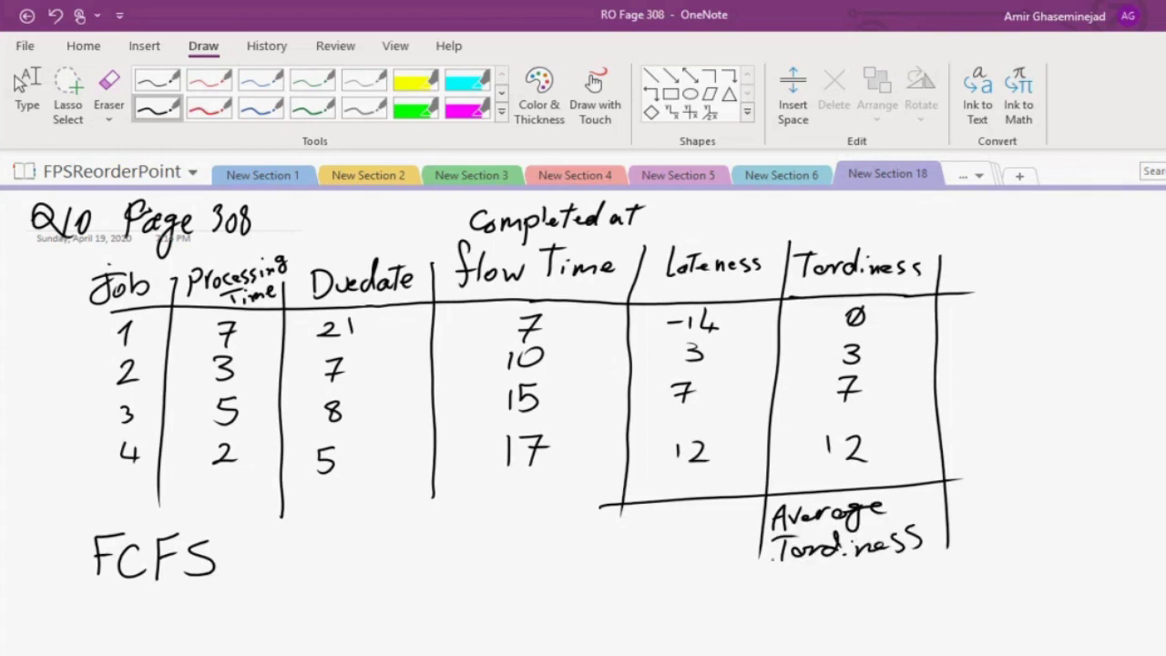
{"action": "left_click_drag", "start_coordinate": [760, 549], "coordinate": [763, 599]}
{"action": "left_click_drag", "start_coordinate": [947, 540], "coordinate": [953, 608]}
{"action": "left_click_drag", "start_coordinate": [763, 593], "coordinate": [766, 622]}
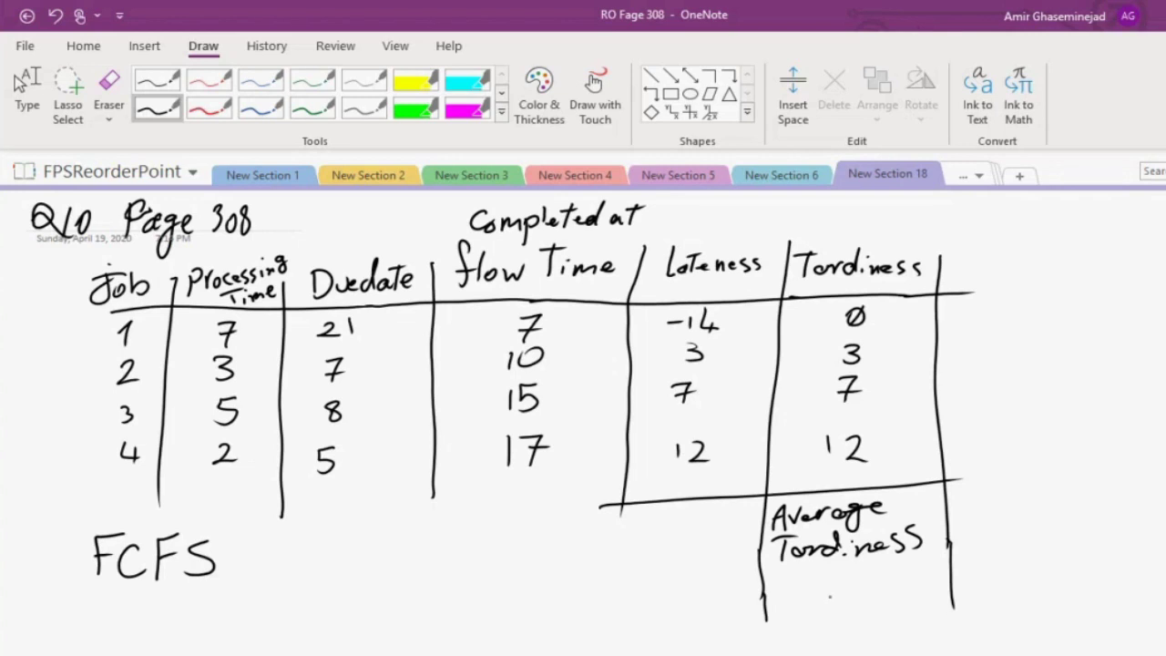
{"action": "left_click", "coordinate": [846, 598]}
{"action": "mouse_move", "coordinate": [818, 573]}
{"action": "left_mouse_down"}
{"action": "mouse_move", "coordinate": [813, 597]}
{"action": "mouse_move", "coordinate": [856, 599]}
{"action": "left_mouse_up"}
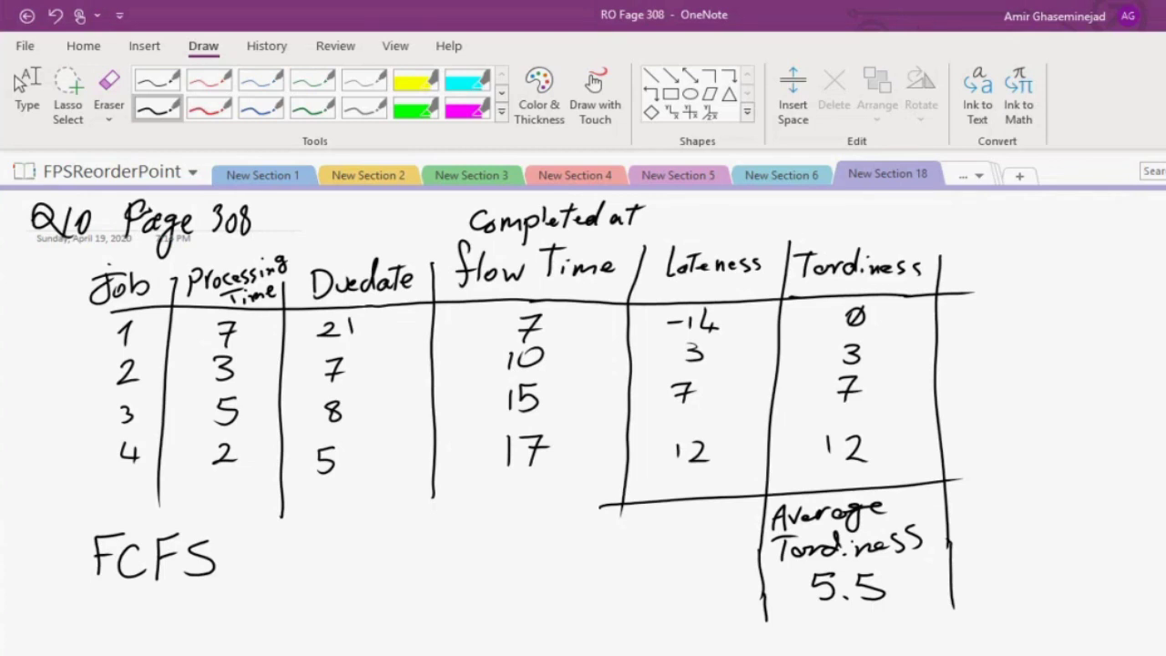
Below FCFS, draw three column dividers and write the J, PT and DD headings
{"action": "scroll", "coordinate": [584, 410], "scroll_direction": "down", "scroll_amount": 3}
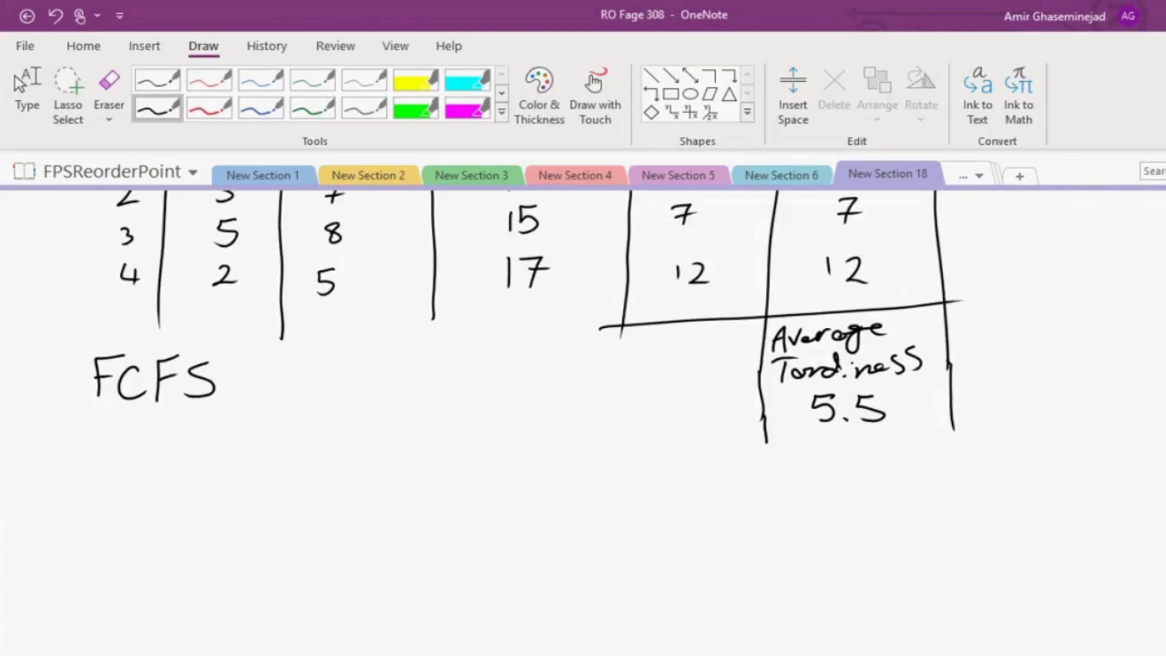
{"action": "scroll", "coordinate": [583, 410], "scroll_direction": "up", "scroll_amount": 2}
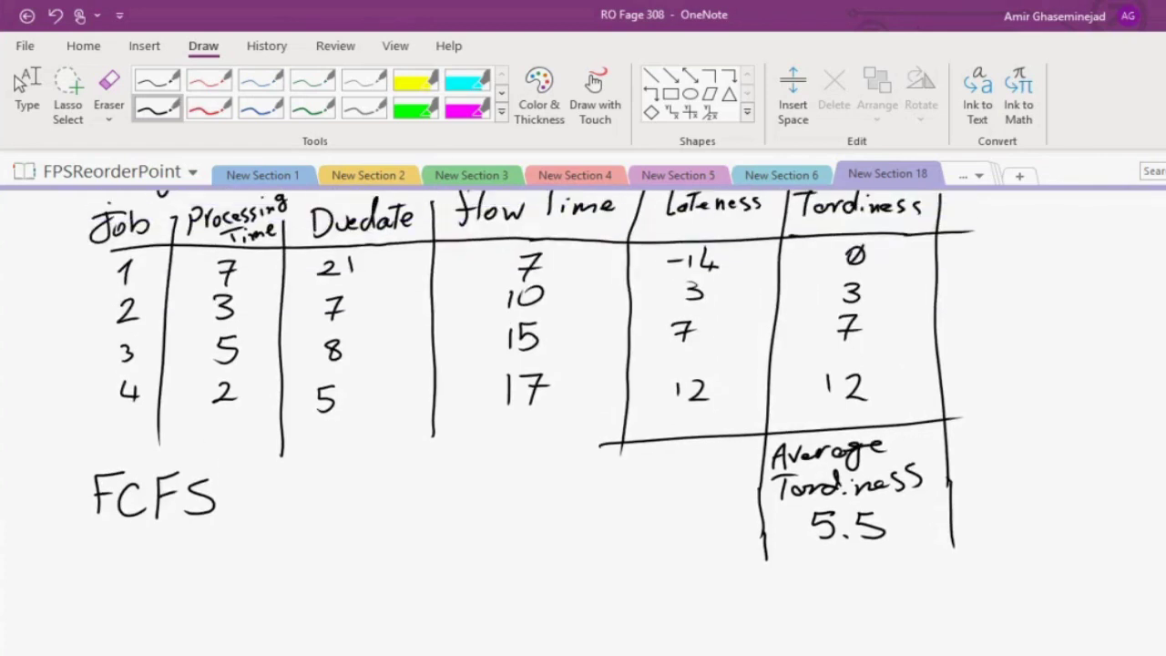
{"action": "scroll", "coordinate": [584, 410], "scroll_direction": "up", "scroll_amount": 1}
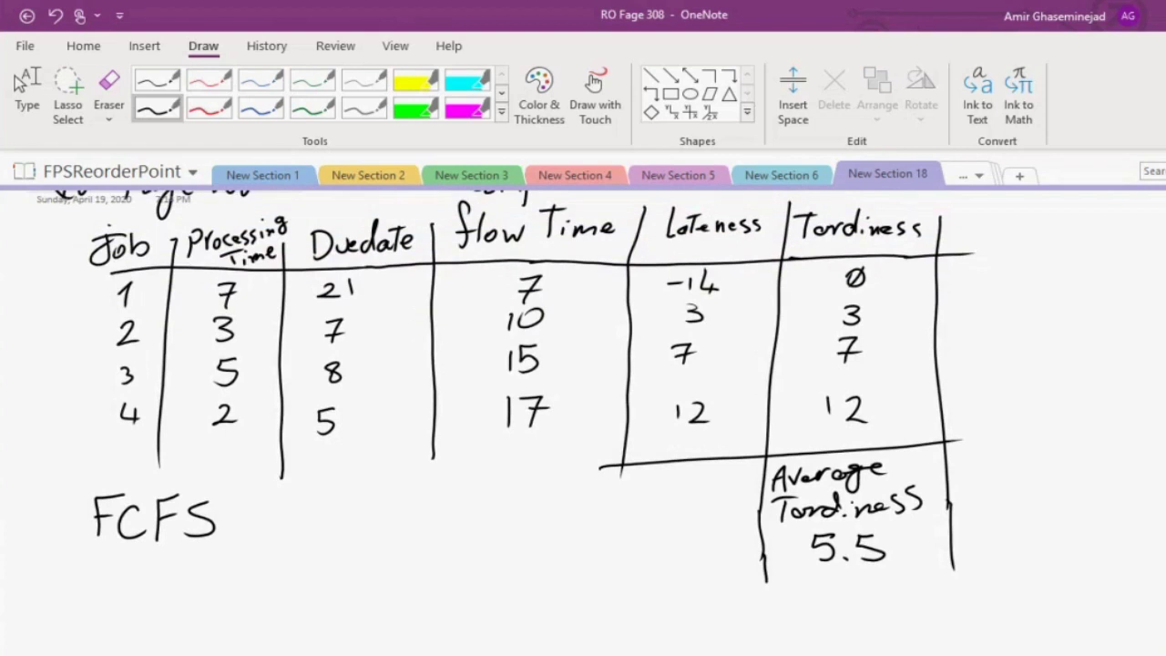
{"action": "scroll", "coordinate": [583, 410], "scroll_direction": "down", "scroll_amount": 3}
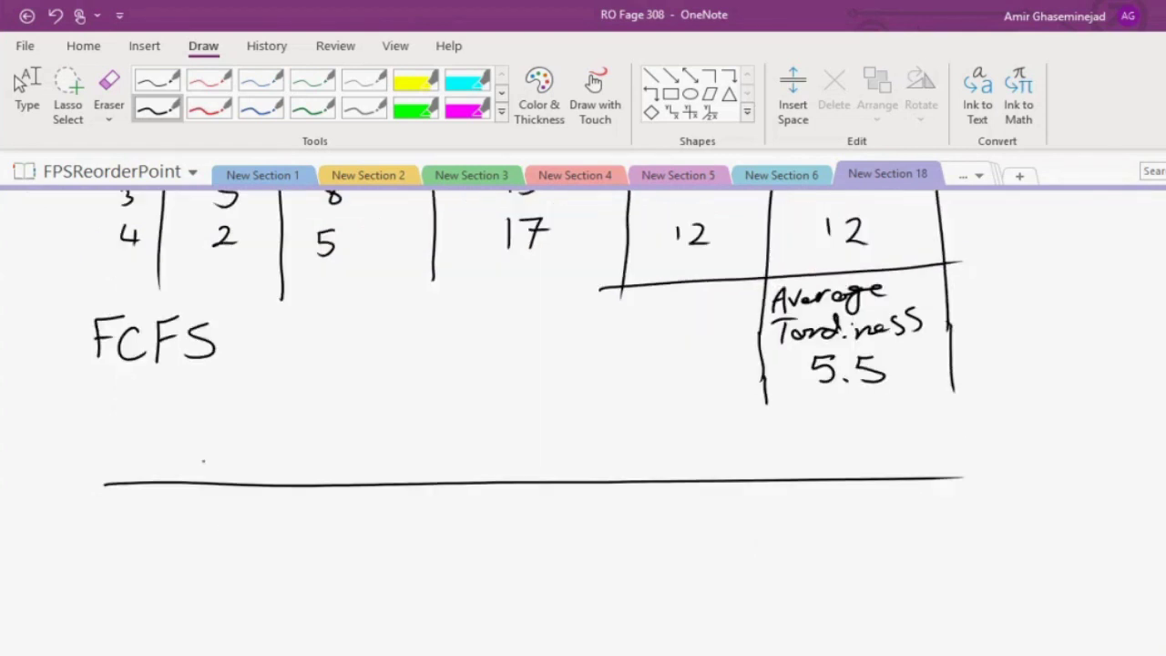
{"action": "left_click_drag", "start_coordinate": [187, 444], "coordinate": [194, 625]}
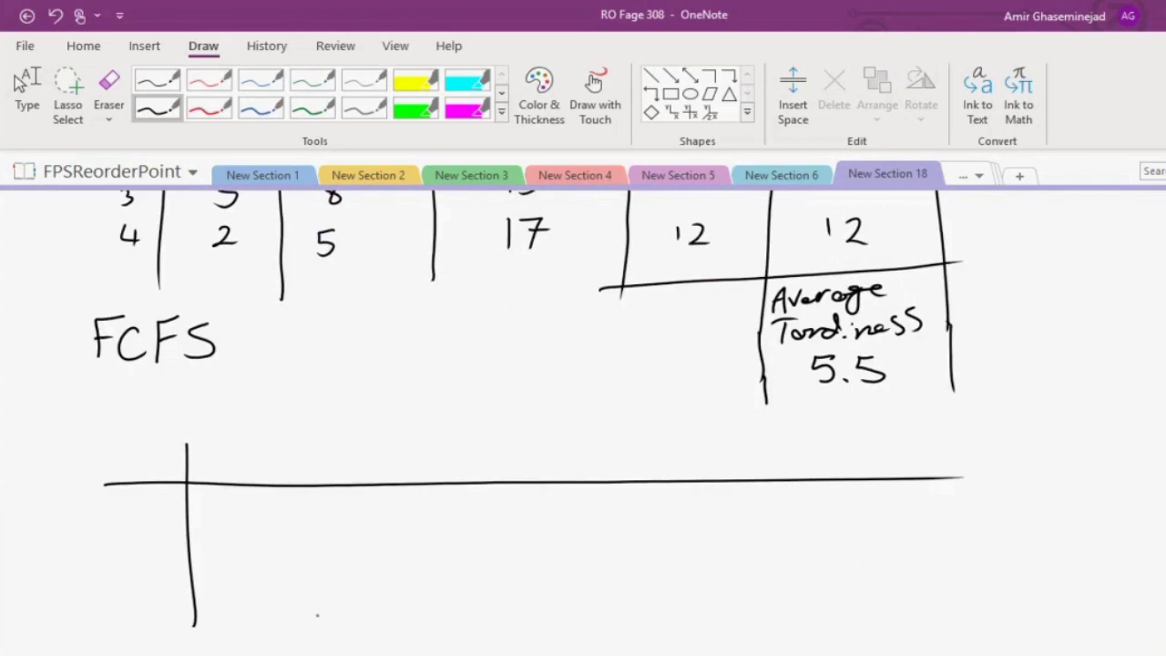
{"action": "left_click_drag", "start_coordinate": [311, 450], "coordinate": [317, 631]}
{"action": "left_click_drag", "start_coordinate": [440, 449], "coordinate": [449, 652]}
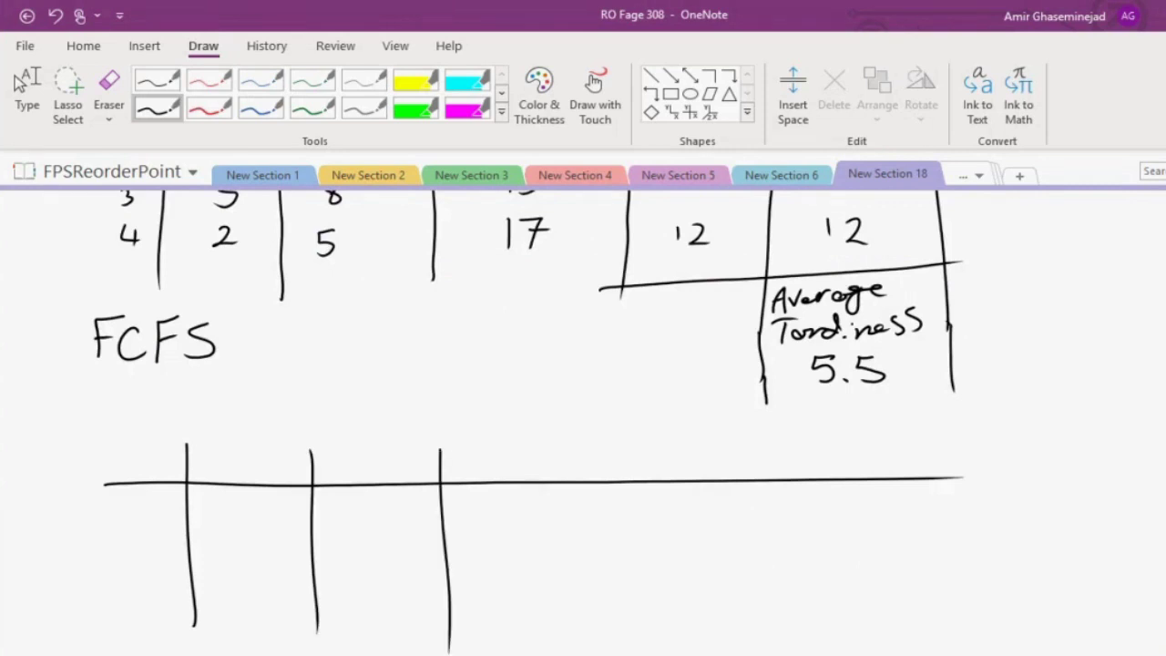
{"action": "mouse_move", "coordinate": [120, 443]}
{"action": "left_mouse_down"}
{"action": "mouse_move", "coordinate": [148, 444]}
{"action": "mouse_move", "coordinate": [146, 461]}
{"action": "left_mouse_up"}
{"action": "mouse_move", "coordinate": [238, 446]}
{"action": "left_mouse_down"}
{"action": "mouse_move", "coordinate": [242, 472]}
{"action": "mouse_move", "coordinate": [244, 449]}
{"action": "left_mouse_up"}
{"action": "mouse_move", "coordinate": [360, 443]}
{"action": "left_mouse_down"}
{"action": "mouse_move", "coordinate": [362, 466]}
{"action": "mouse_move", "coordinate": [388, 466]}
{"action": "left_mouse_up"}
{"action": "left_click_drag", "start_coordinate": [386, 444], "coordinate": [389, 467]}
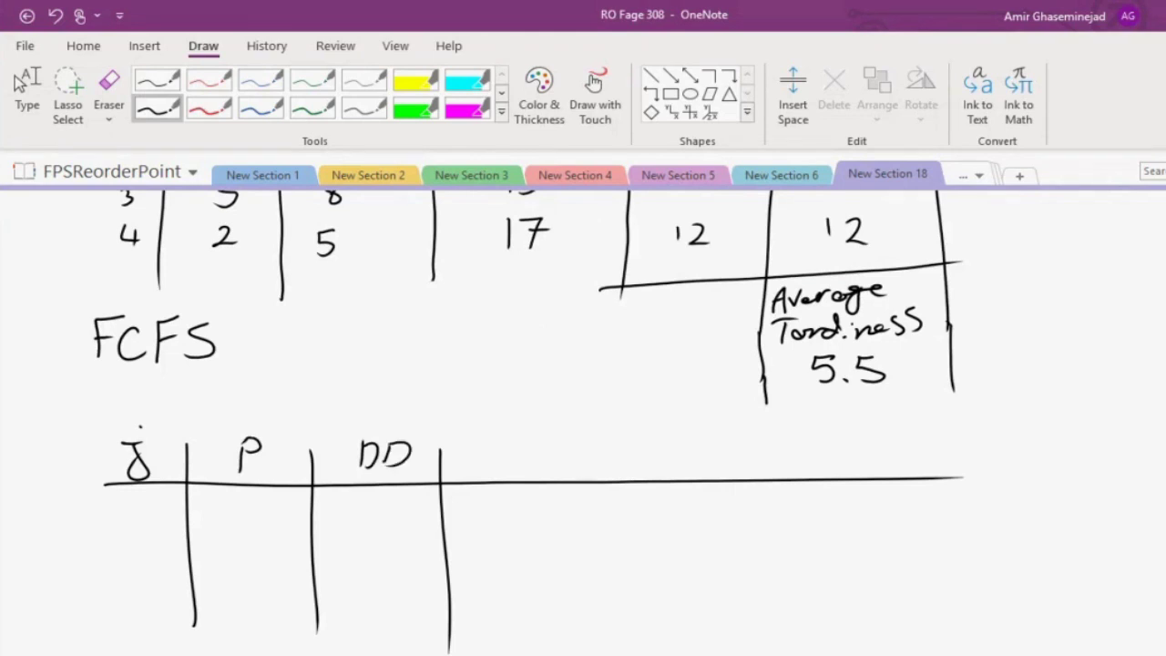
{"action": "left_click_drag", "start_coordinate": [283, 439], "coordinate": [286, 472]}
{"action": "left_click_drag", "start_coordinate": [266, 439], "coordinate": [300, 437]}
Switch back to the black pen and label the new table SpT
{"action": "scroll", "coordinate": [526, 410], "scroll_direction": "down", "scroll_amount": 1}
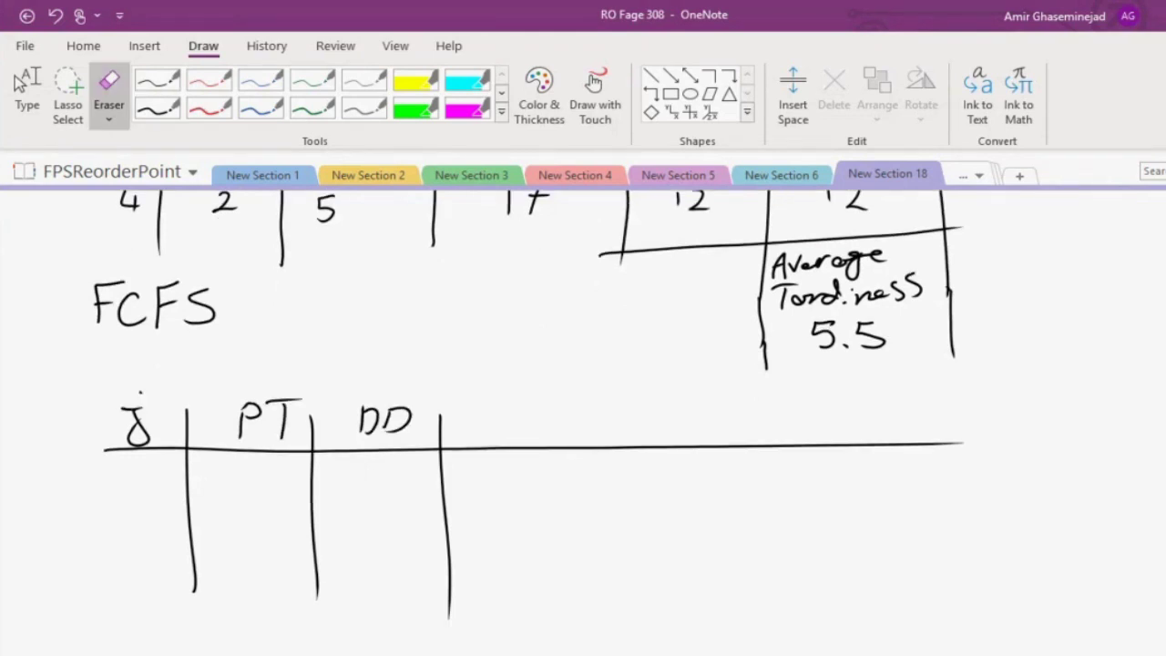
{"action": "scroll", "coordinate": [528, 414], "scroll_direction": "up", "scroll_amount": 1}
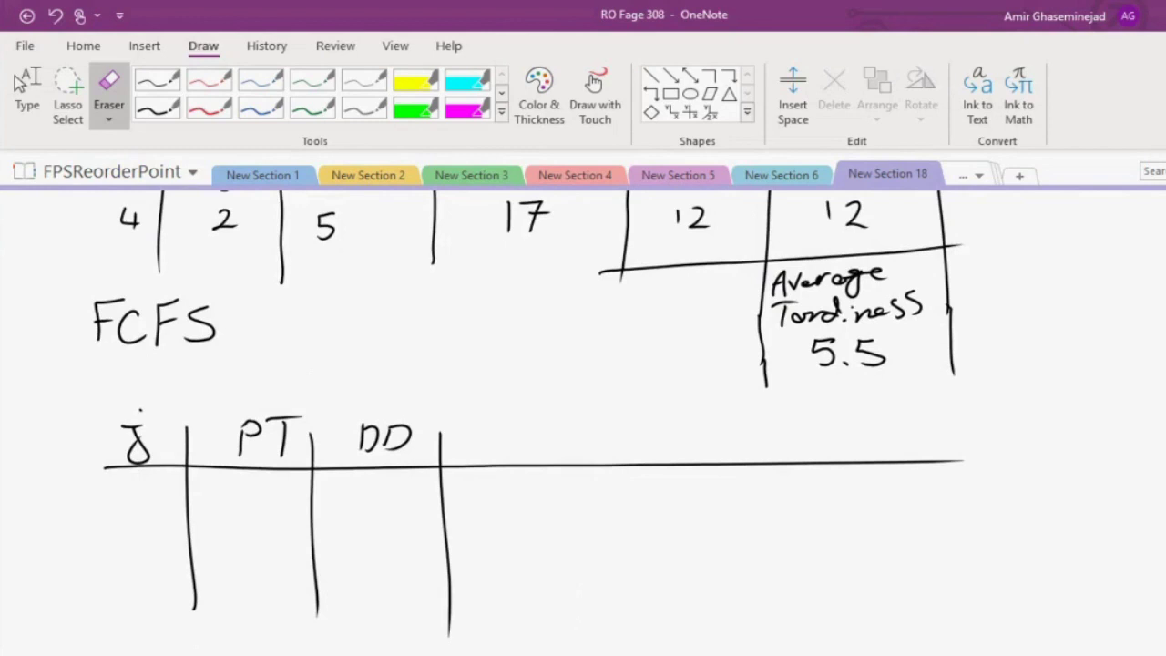
{"action": "scroll", "coordinate": [533, 415], "scroll_direction": "down", "scroll_amount": 4}
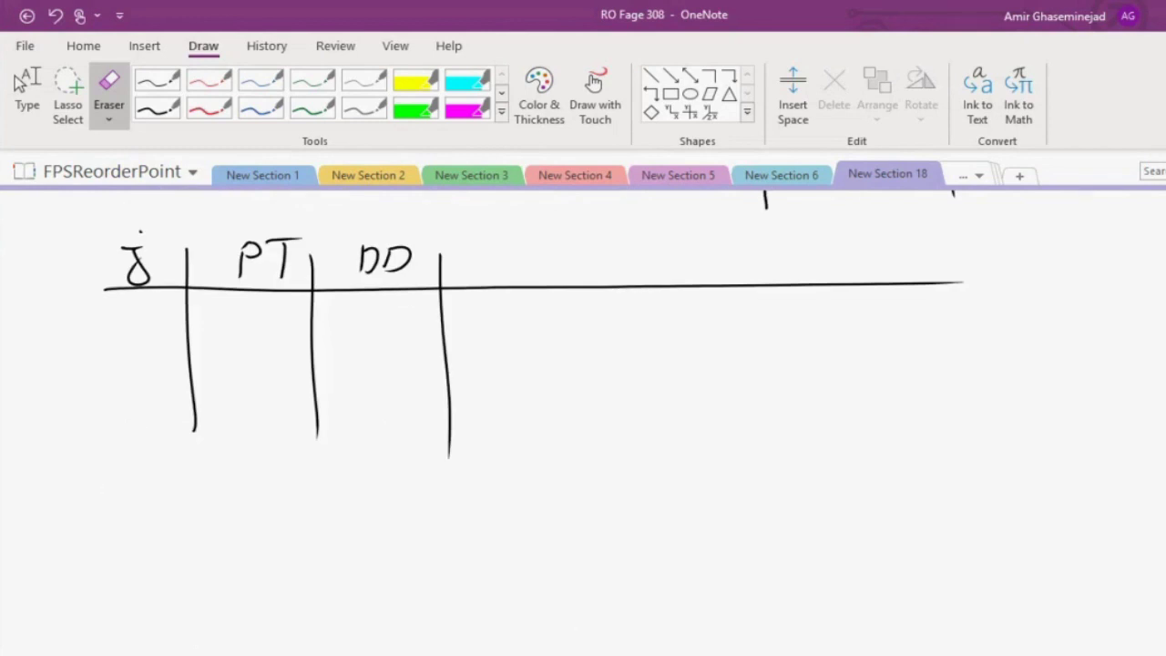
{"action": "left_click", "coordinate": [157, 108]}
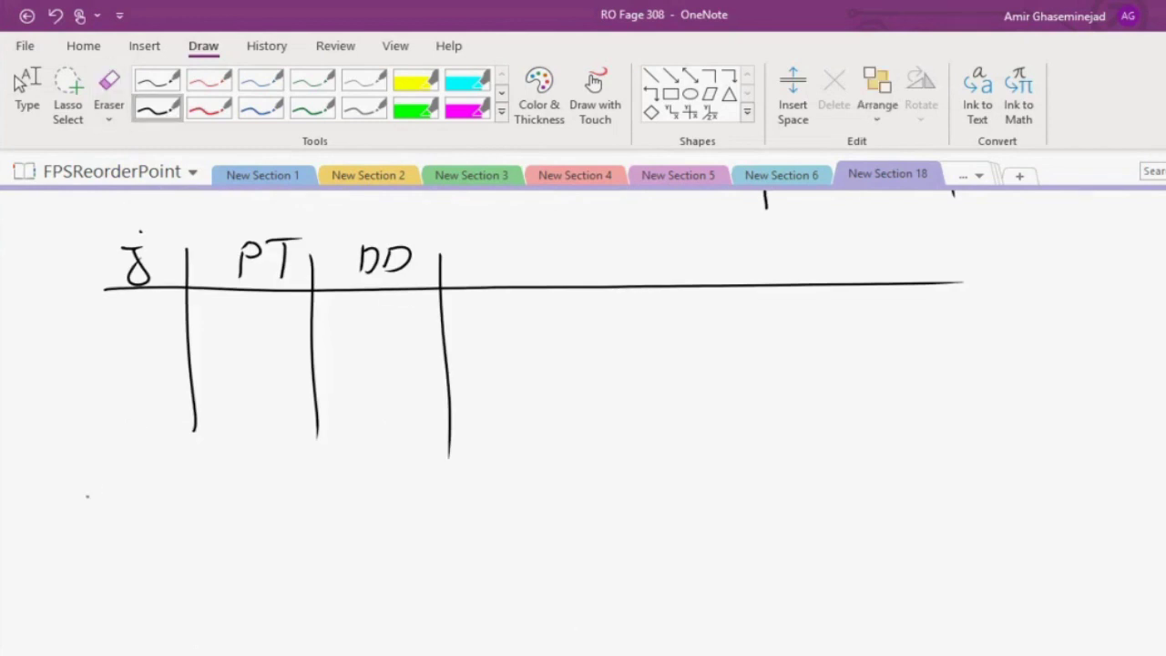
{"action": "mouse_move", "coordinate": [100, 483]}
{"action": "left_mouse_down"}
{"action": "mouse_move", "coordinate": [80, 507]}
{"action": "mouse_move", "coordinate": [113, 526]}
{"action": "mouse_move", "coordinate": [114, 503]}
{"action": "left_mouse_up"}
{"action": "mouse_move", "coordinate": [144, 480]}
{"action": "left_mouse_down"}
{"action": "mouse_move", "coordinate": [143, 511]}
{"action": "mouse_move", "coordinate": [173, 475]}
{"action": "left_mouse_up"}
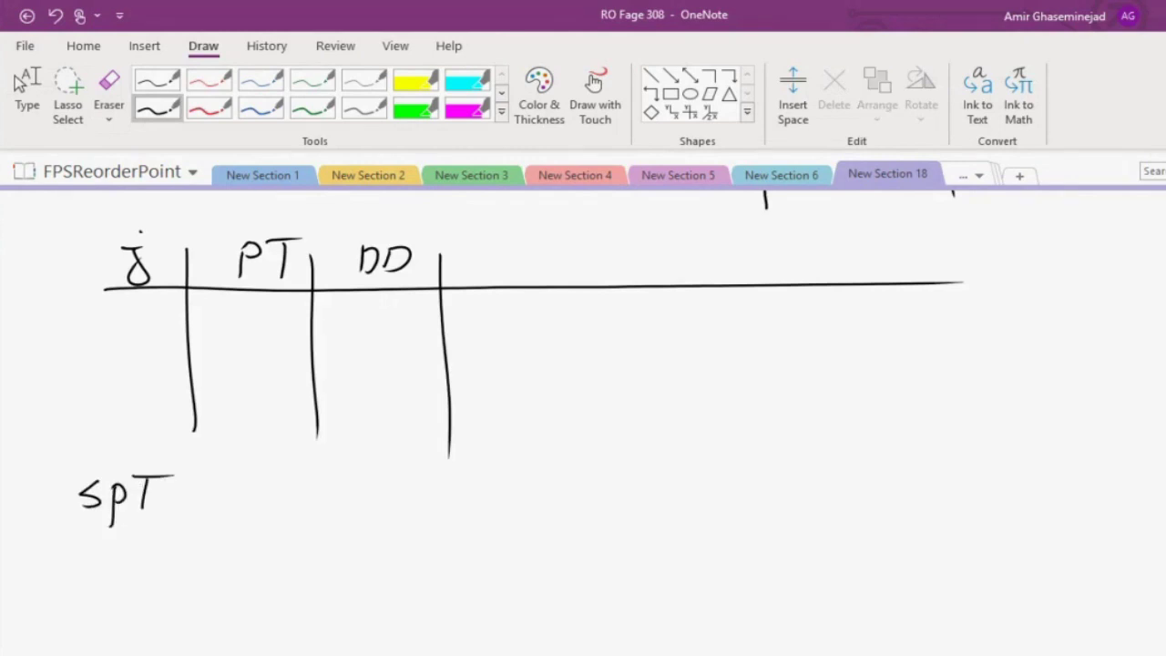
{"action": "left_click", "coordinate": [395, 46]}
{"action": "left_click", "coordinate": [392, 91]}
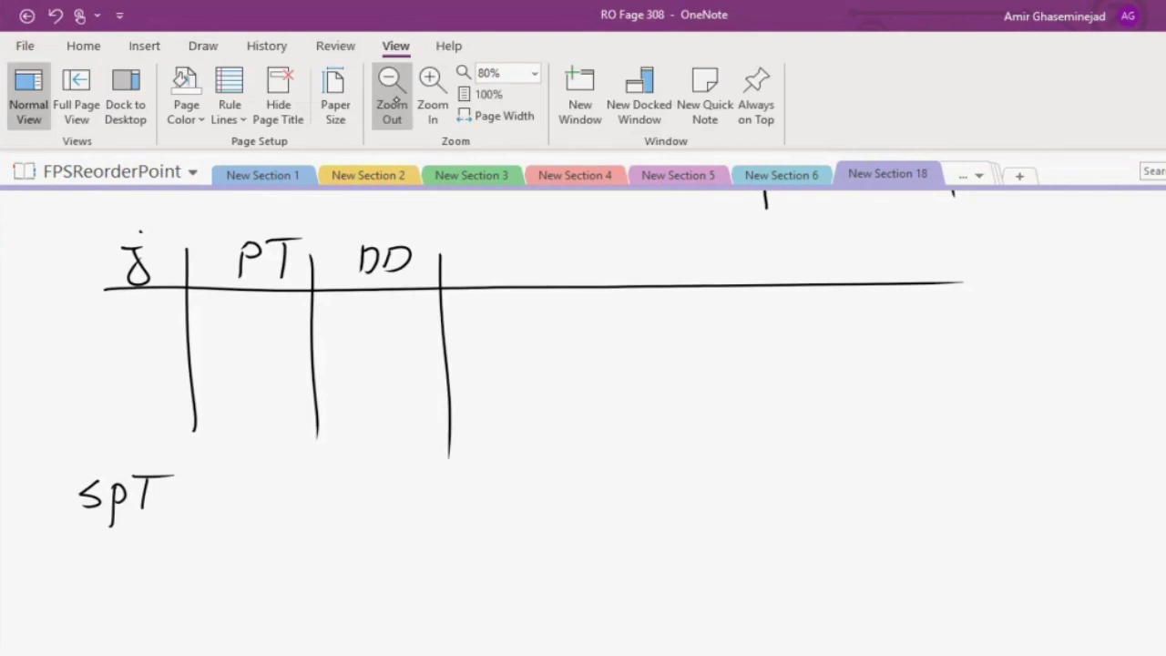
Write the job order 4, 2, 3, 1 with processing times 2, 3, 5, 7
{"action": "left_click", "coordinate": [392, 91]}
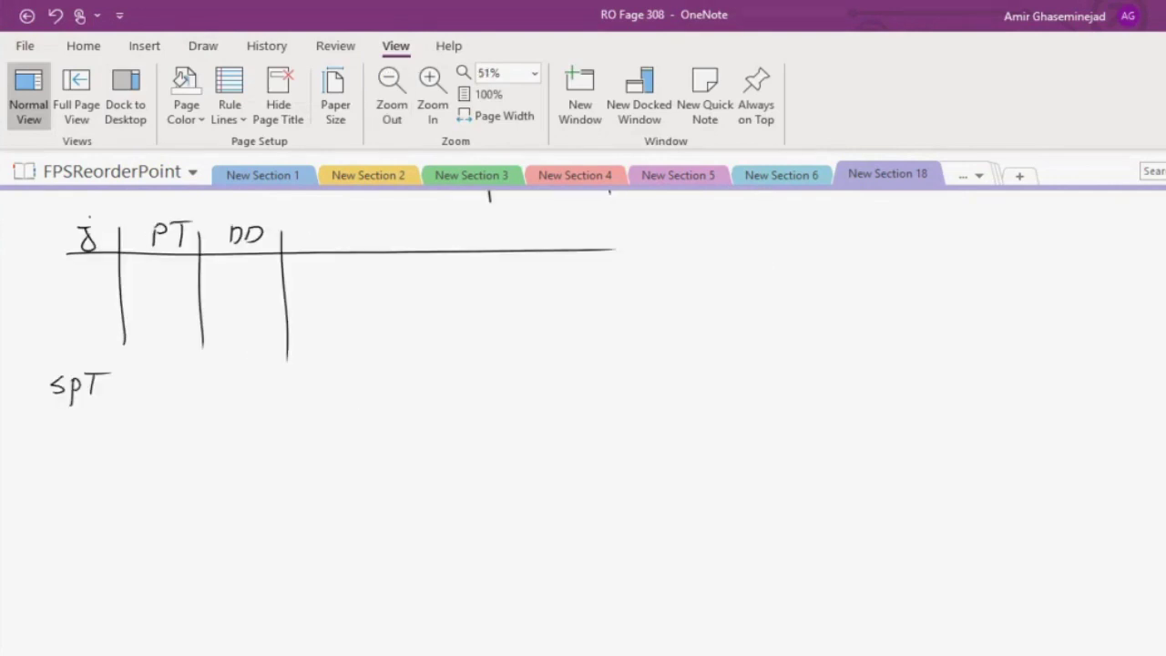
{"action": "scroll", "coordinate": [332, 310], "scroll_direction": "up", "scroll_amount": 5}
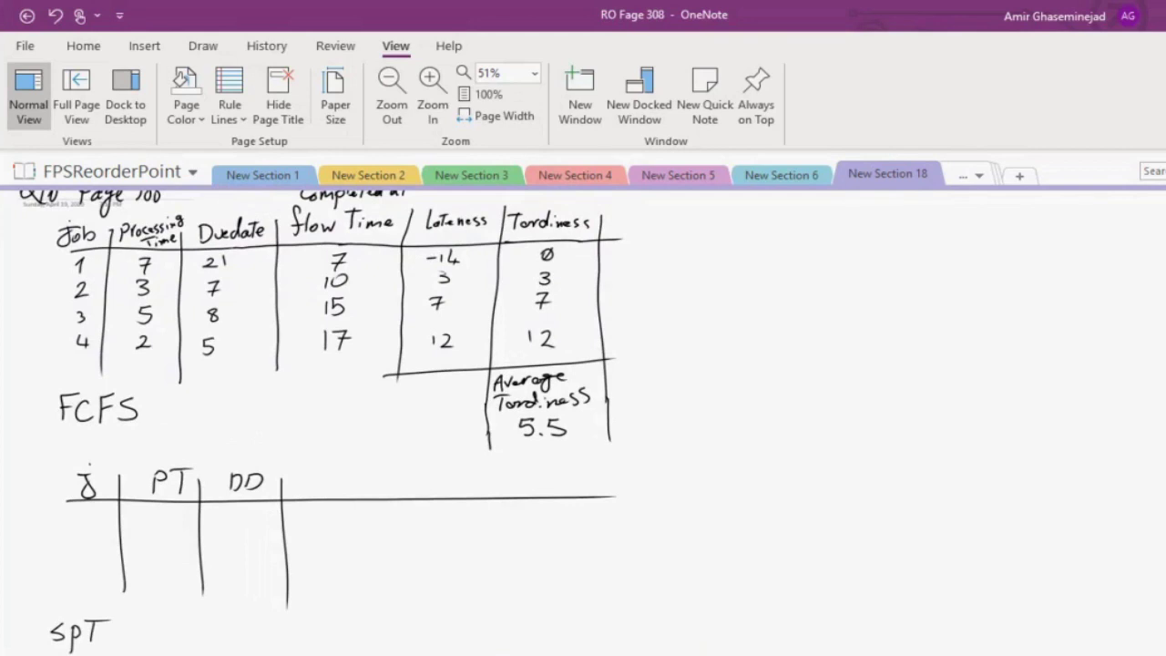
{"action": "left_click_drag", "start_coordinate": [85, 503], "coordinate": [100, 518]}
{"action": "left_click_drag", "start_coordinate": [89, 505], "coordinate": [87, 526]}
{"action": "mouse_move", "coordinate": [77, 535]}
{"action": "left_mouse_down"}
{"action": "mouse_move", "coordinate": [97, 548]}
{"action": "mouse_move", "coordinate": [105, 575]}
{"action": "mouse_move", "coordinate": [86, 572]}
{"action": "mouse_move", "coordinate": [99, 594]}
{"action": "left_mouse_up"}
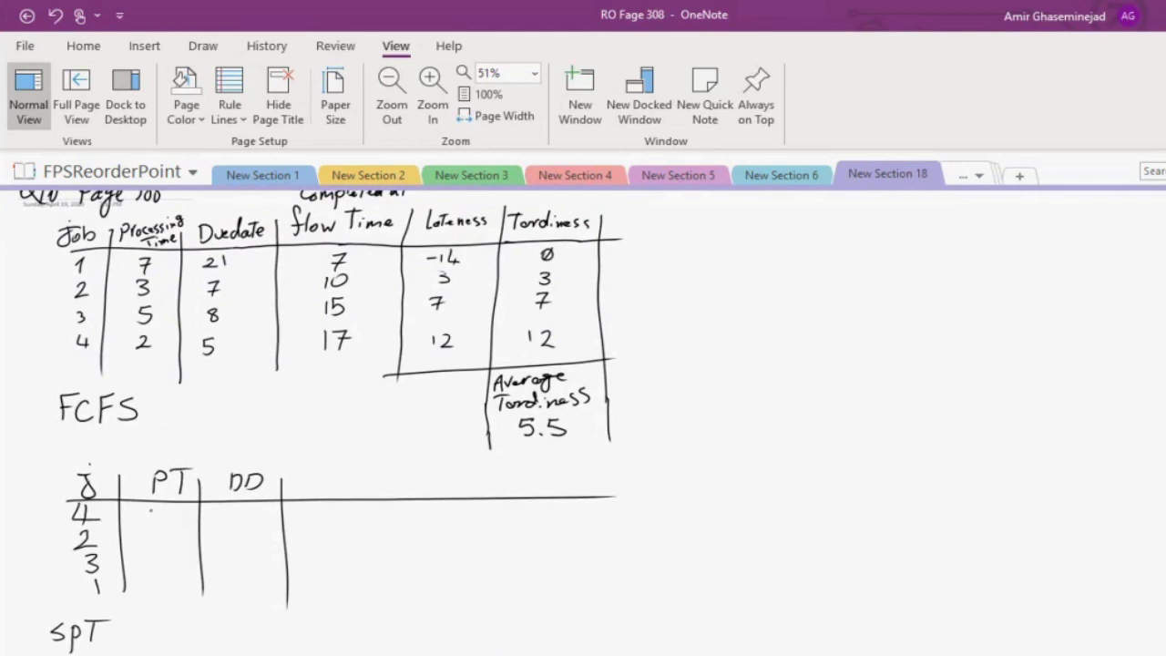
{"action": "left_click_drag", "start_coordinate": [147, 506], "coordinate": [164, 516]}
{"action": "left_click_drag", "start_coordinate": [146, 529], "coordinate": [146, 547]}
{"action": "mouse_move", "coordinate": [162, 553]}
{"action": "left_mouse_down"}
{"action": "mouse_move", "coordinate": [151, 571]}
{"action": "mouse_move", "coordinate": [164, 593]}
{"action": "mouse_move", "coordinate": [185, 582]}
{"action": "left_mouse_up"}
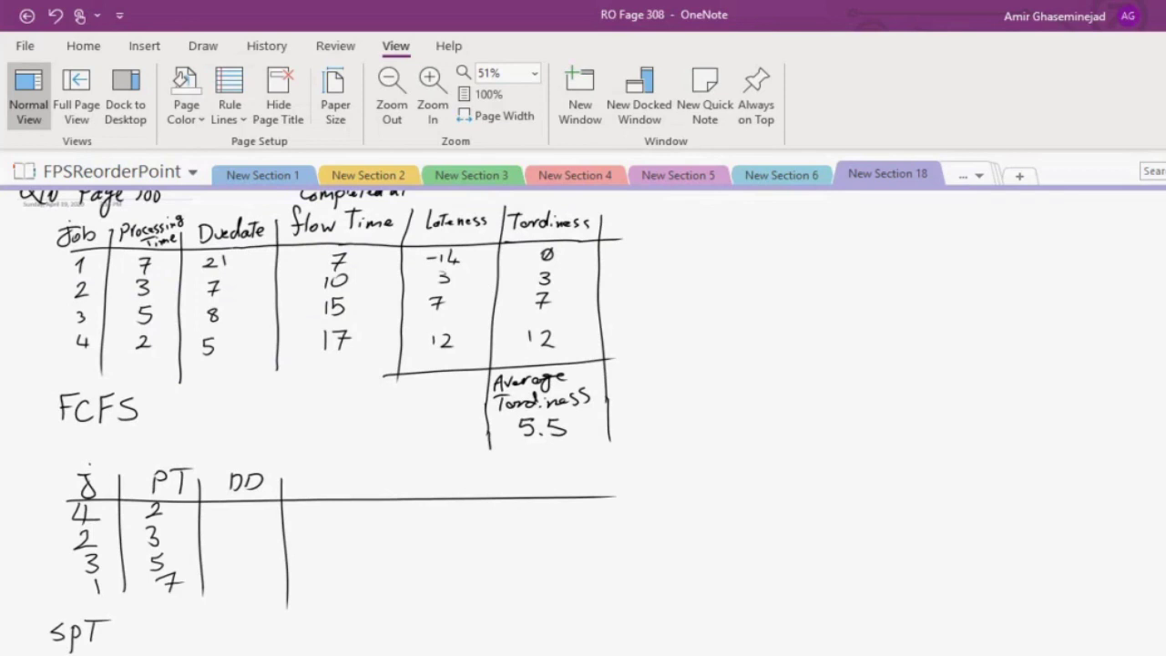
Write due dates 5, 7, 8, 21 and draw a divider for a fourth column
{"action": "left_click", "coordinate": [235, 533]}
{"action": "left_click_drag", "start_coordinate": [236, 503], "coordinate": [235, 519]}
{"action": "left_click_drag", "start_coordinate": [237, 530], "coordinate": [241, 544]}
{"action": "left_click_drag", "start_coordinate": [248, 555], "coordinate": [255, 594]}
{"action": "left_click_drag", "start_coordinate": [263, 575], "coordinate": [263, 593]}
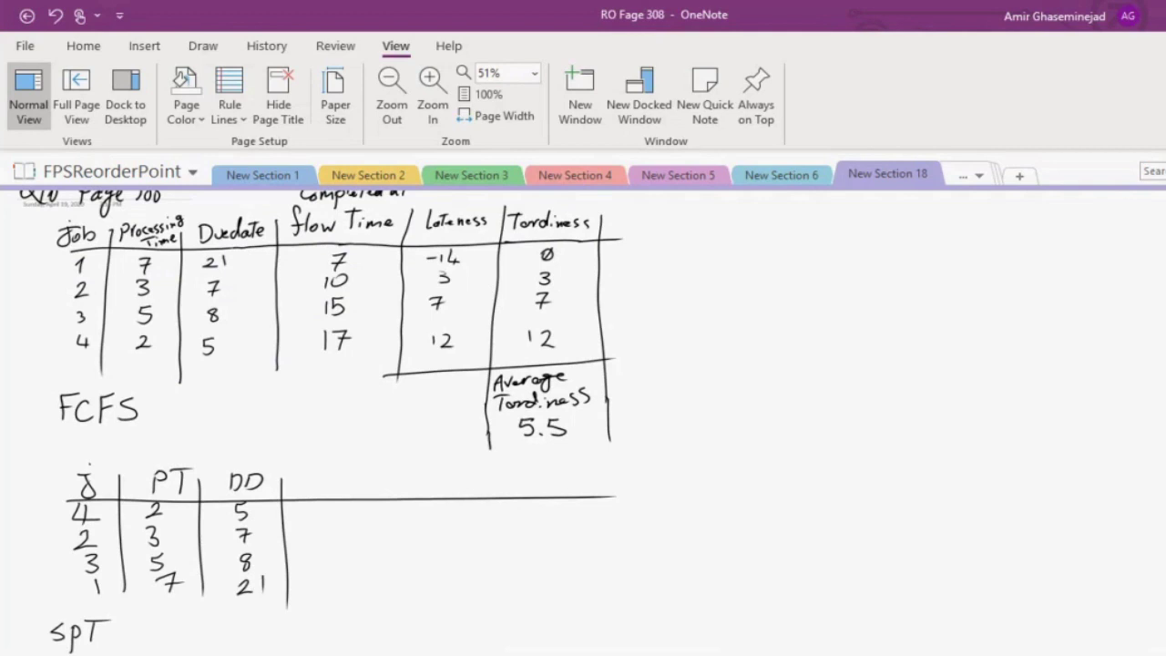
{"action": "left_click_drag", "start_coordinate": [416, 475], "coordinate": [422, 625]}
Write the FT heading and flow times 2, 5, 10, 17
{"action": "left_click_drag", "start_coordinate": [324, 466], "coordinate": [339, 464]}
{"action": "mouse_move", "coordinate": [328, 465]}
{"action": "left_mouse_down"}
{"action": "mouse_move", "coordinate": [326, 490]}
{"action": "mouse_move", "coordinate": [348, 490]}
{"action": "left_mouse_up"}
{"action": "left_click_drag", "start_coordinate": [339, 468], "coordinate": [364, 465]}
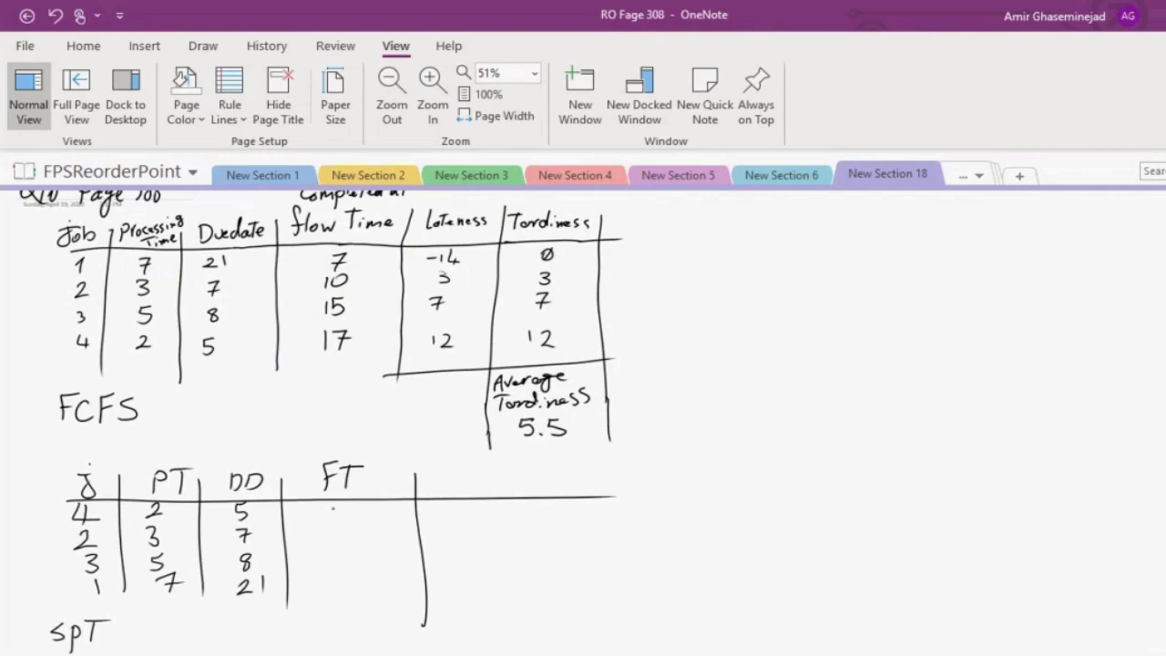
{"action": "left_click_drag", "start_coordinate": [328, 507], "coordinate": [344, 520]}
{"action": "left_click_drag", "start_coordinate": [331, 530], "coordinate": [345, 530]}
{"action": "mouse_move", "coordinate": [336, 553]}
{"action": "left_mouse_down"}
{"action": "mouse_move", "coordinate": [336, 570]}
{"action": "mouse_move", "coordinate": [350, 556]}
{"action": "mouse_move", "coordinate": [349, 600]}
{"action": "mouse_move", "coordinate": [362, 602]}
{"action": "left_mouse_up"}
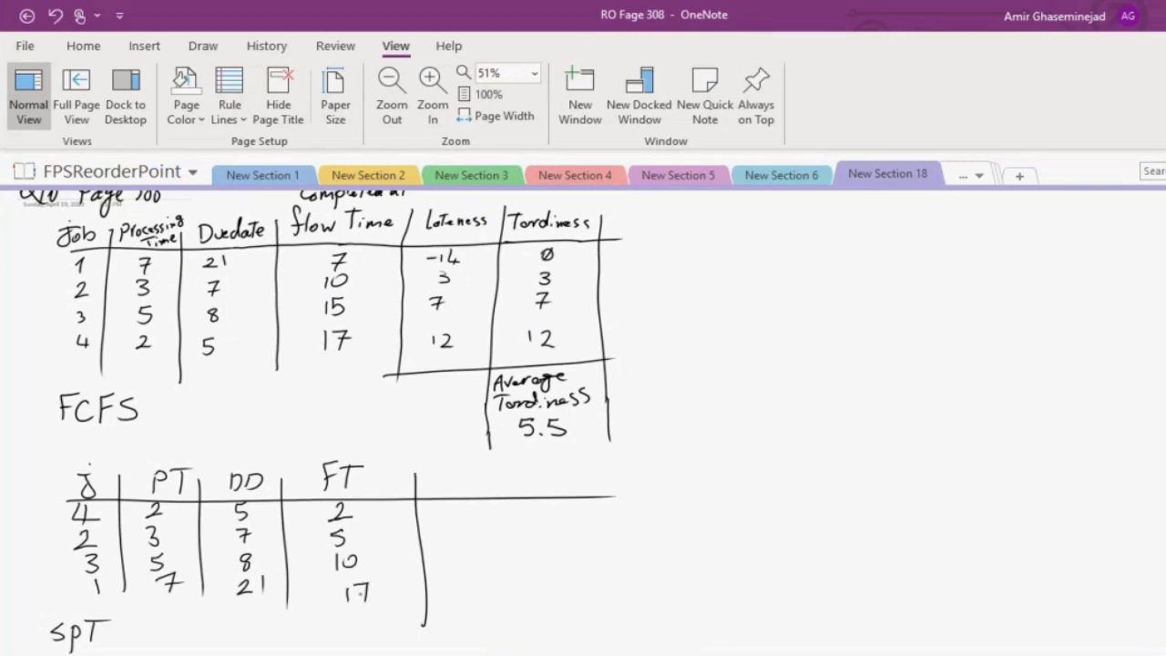
Write the Lateness heading, draw its divider, and extend the header line
{"action": "mouse_move", "coordinate": [448, 470]}
{"action": "left_mouse_down"}
{"action": "mouse_move", "coordinate": [448, 483]}
{"action": "mouse_move", "coordinate": [468, 485]}
{"action": "left_mouse_up"}
{"action": "mouse_move", "coordinate": [488, 467]}
{"action": "left_mouse_down"}
{"action": "mouse_move", "coordinate": [487, 489]}
{"action": "mouse_move", "coordinate": [505, 464]}
{"action": "mouse_move", "coordinate": [507, 485]}
{"action": "left_mouse_up"}
{"action": "left_click_drag", "start_coordinate": [511, 486], "coordinate": [545, 483]}
{"action": "left_click_drag", "start_coordinate": [559, 468], "coordinate": [576, 649]}
{"action": "left_click_drag", "start_coordinate": [605, 495], "coordinate": [799, 476]}
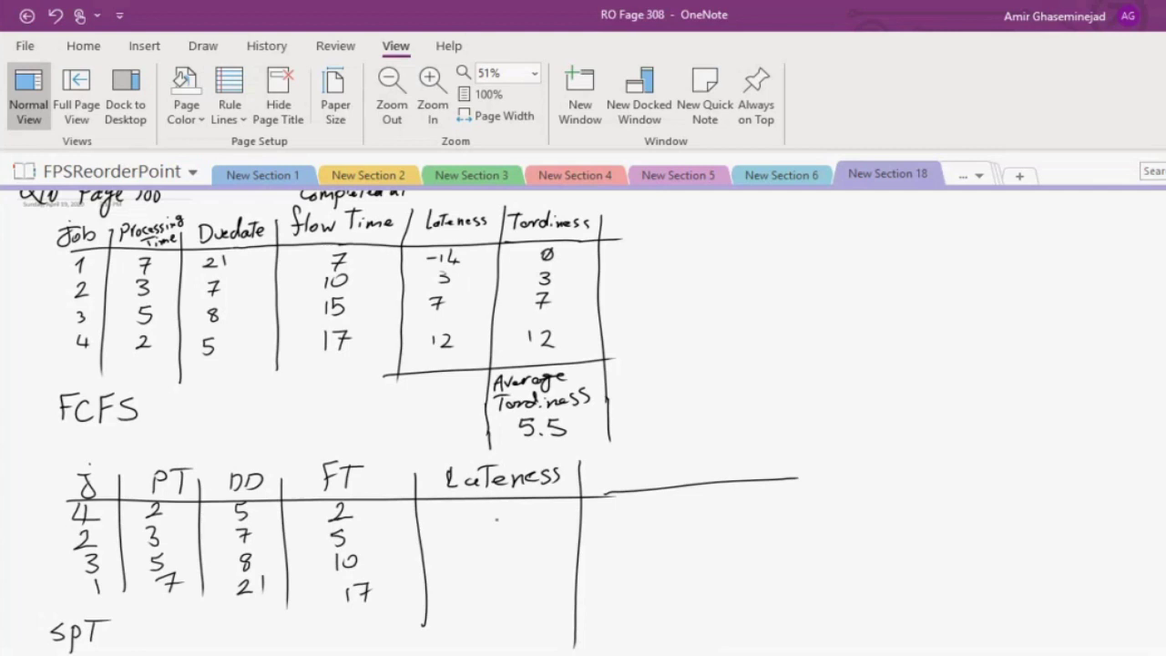
Write lateness values -3, -2, 2, -4, undoing one misdrawn digit
{"action": "left_click_drag", "start_coordinate": [474, 516], "coordinate": [506, 521]}
{"action": "mouse_move", "coordinate": [480, 540]}
{"action": "left_mouse_down"}
{"action": "mouse_move", "coordinate": [507, 552]}
{"action": "mouse_move", "coordinate": [518, 534]}
{"action": "left_mouse_up"}
{"action": "key", "text": "ctrl+z"}
{"action": "left_click_drag", "start_coordinate": [497, 561], "coordinate": [514, 576]}
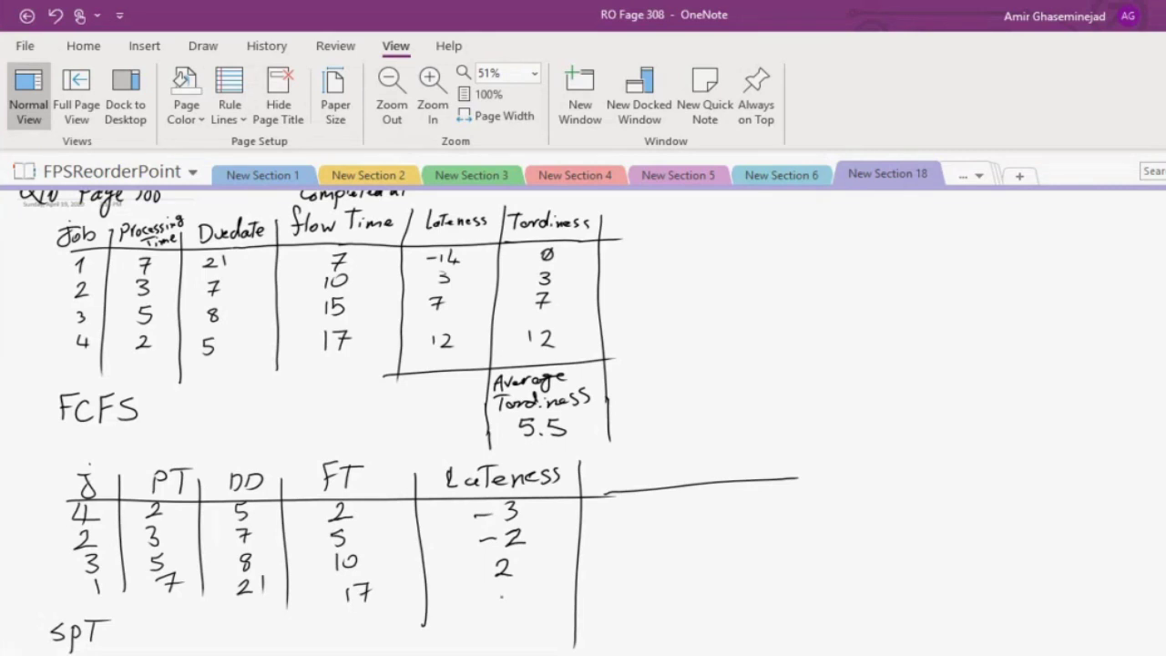
{"action": "left_click_drag", "start_coordinate": [489, 599], "coordinate": [513, 609]}
Write the Tardiness heading and tardiness values 0, 0, 2, 0
{"action": "mouse_move", "coordinate": [613, 464]}
{"action": "left_mouse_down"}
{"action": "mouse_move", "coordinate": [614, 485]}
{"action": "mouse_move", "coordinate": [630, 461]}
{"action": "mouse_move", "coordinate": [753, 472]}
{"action": "mouse_move", "coordinate": [765, 627]}
{"action": "left_mouse_up"}
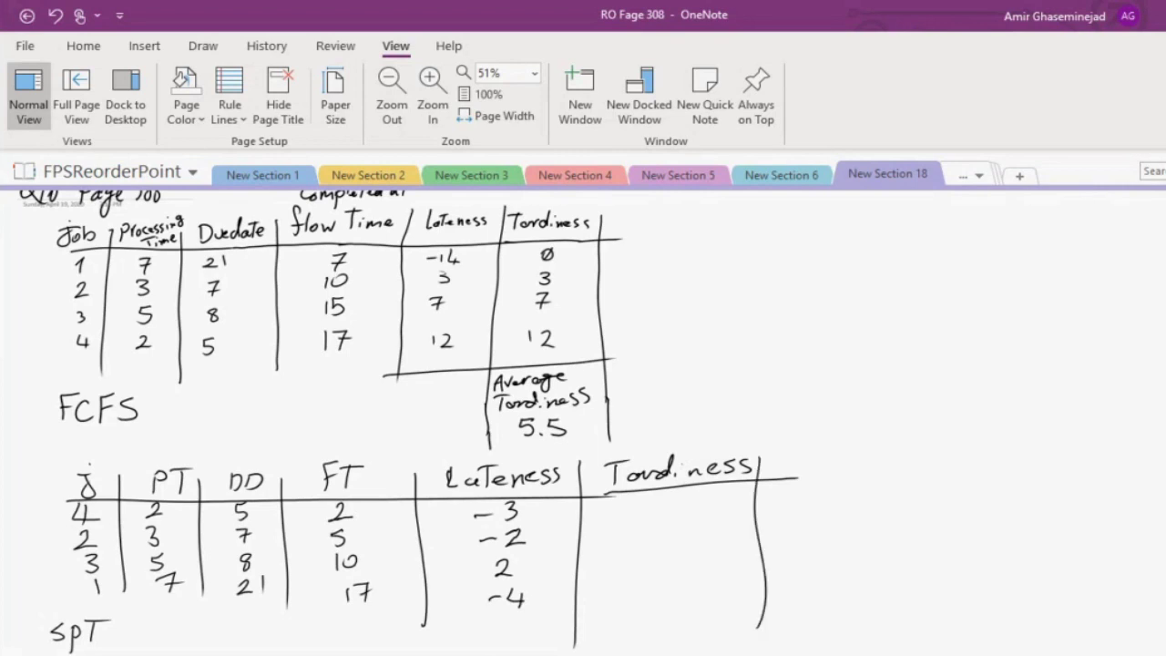
{"action": "mouse_move", "coordinate": [671, 499]}
{"action": "left_mouse_down"}
{"action": "mouse_move", "coordinate": [656, 523]}
{"action": "mouse_move", "coordinate": [668, 533]}
{"action": "left_mouse_up"}
{"action": "mouse_move", "coordinate": [680, 527]}
{"action": "left_mouse_down"}
{"action": "mouse_move", "coordinate": [657, 556]}
{"action": "mouse_move", "coordinate": [681, 580]}
{"action": "mouse_move", "coordinate": [667, 596]}
{"action": "left_mouse_up"}
{"action": "left_click_drag", "start_coordinate": [676, 590], "coordinate": [658, 617]}
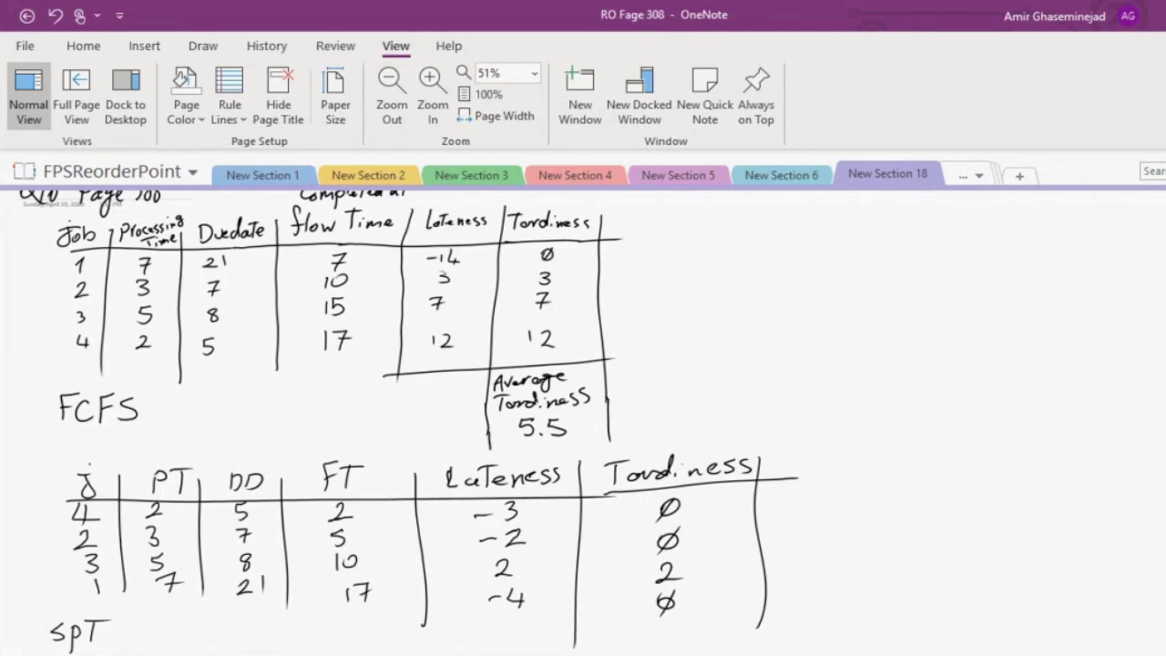
{"action": "scroll", "coordinate": [583, 419], "scroll_direction": "down", "scroll_amount": 1}
{"action": "scroll", "coordinate": [583, 420], "scroll_direction": "down", "scroll_amount": 5}
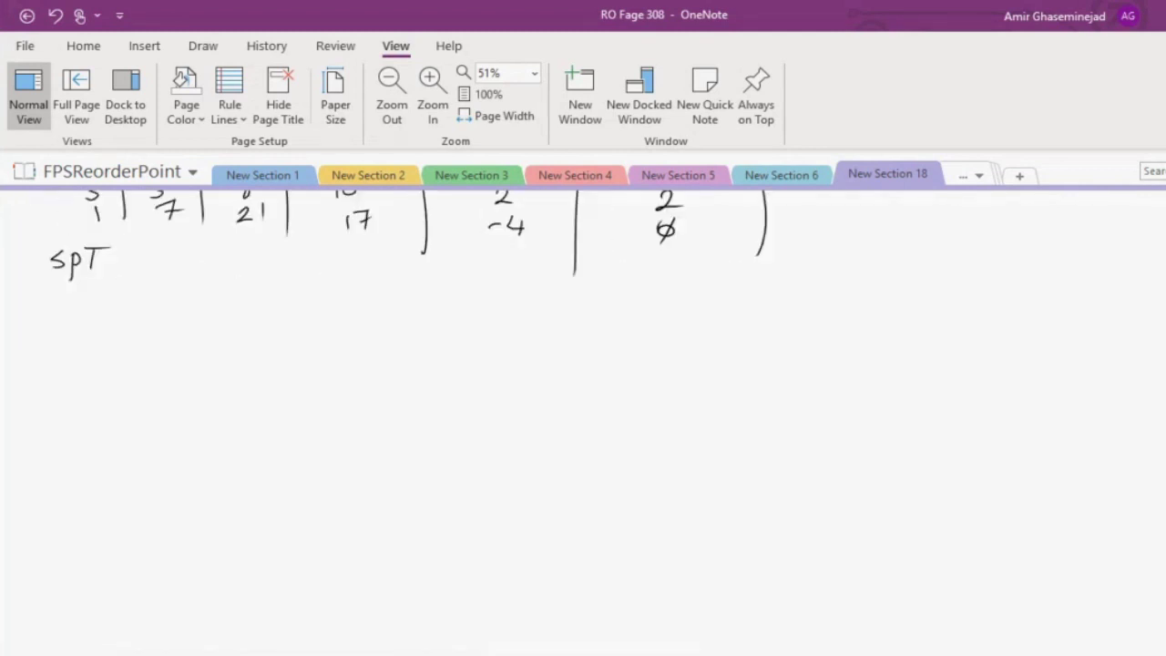
{"action": "scroll", "coordinate": [584, 419], "scroll_direction": "up", "scroll_amount": 3}
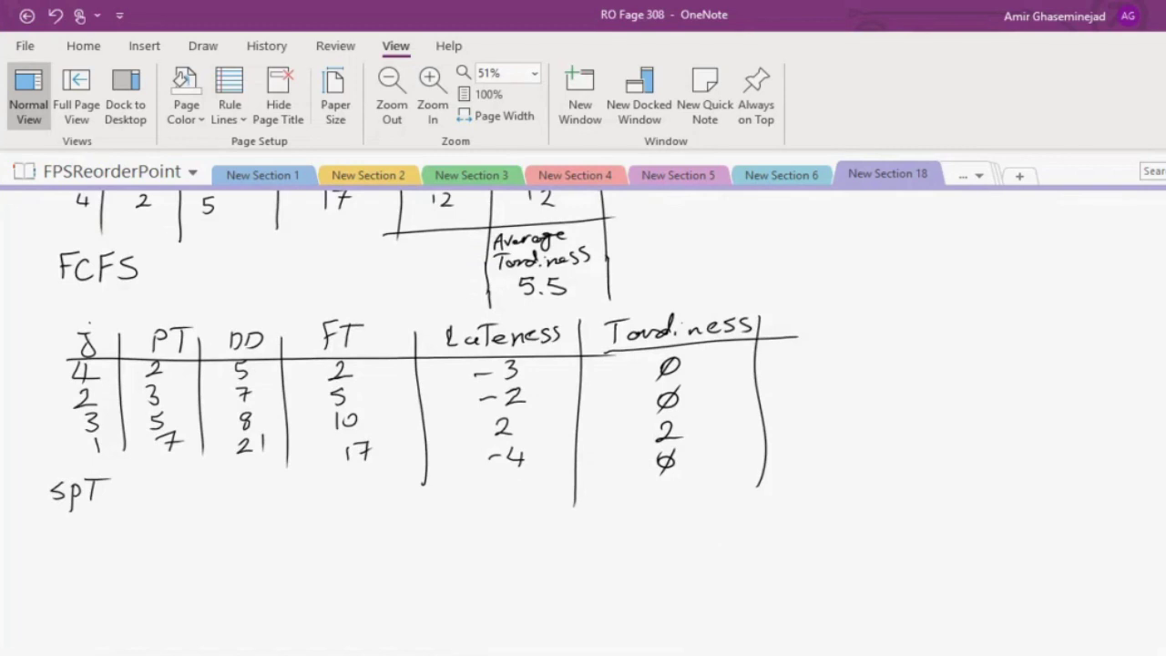
Rule off below the table and write 'Average Tordiness 0.5'
{"action": "left_click_drag", "start_coordinate": [494, 496], "coordinate": [815, 475]}
{"action": "left_click_drag", "start_coordinate": [598, 526], "coordinate": [639, 520]}
{"action": "left_click", "coordinate": [670, 514]}
{"action": "mouse_move", "coordinate": [641, 514]}
{"action": "left_mouse_down"}
{"action": "mouse_move", "coordinate": [680, 516]}
{"action": "mouse_move", "coordinate": [658, 517]}
{"action": "left_mouse_up"}
{"action": "left_click_drag", "start_coordinate": [674, 510], "coordinate": [704, 513]}
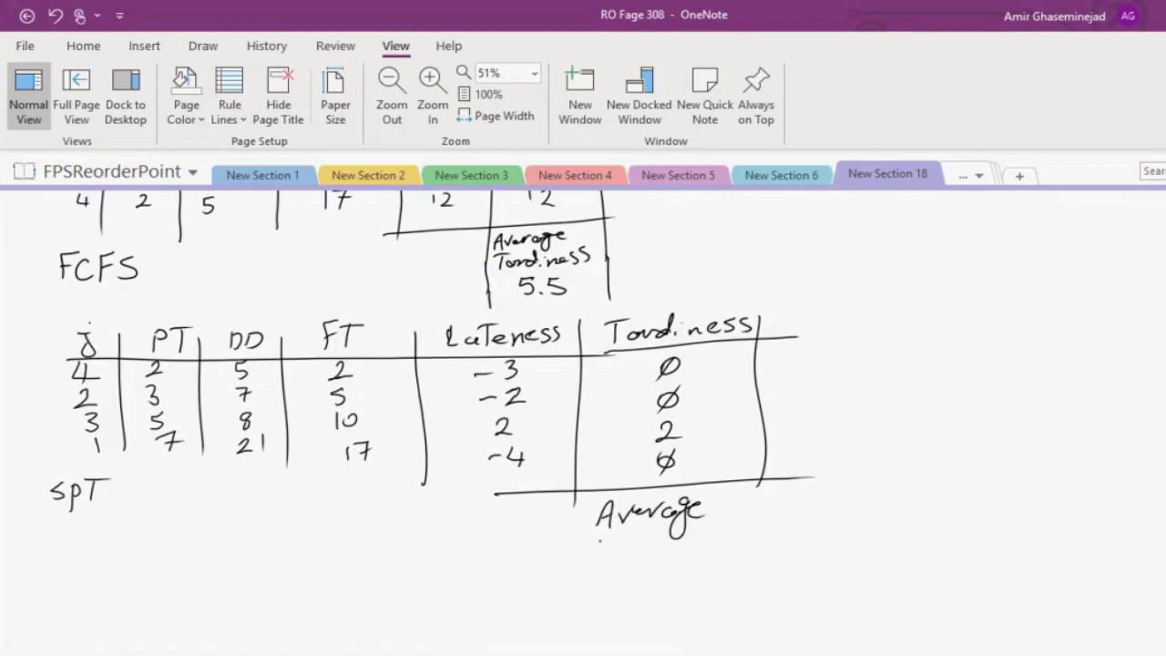
{"action": "mouse_move", "coordinate": [601, 538]}
{"action": "left_mouse_down"}
{"action": "mouse_move", "coordinate": [601, 554]}
{"action": "mouse_move", "coordinate": [619, 545]}
{"action": "left_mouse_up"}
{"action": "left_click_drag", "start_coordinate": [631, 550], "coordinate": [638, 541]}
{"action": "left_click_drag", "start_coordinate": [649, 543], "coordinate": [656, 526]}
{"action": "left_click_drag", "start_coordinate": [673, 543], "coordinate": [709, 545]}
{"action": "left_click_drag", "start_coordinate": [722, 536], "coordinate": [717, 550]}
{"action": "left_click_drag", "start_coordinate": [734, 534], "coordinate": [729, 551]}
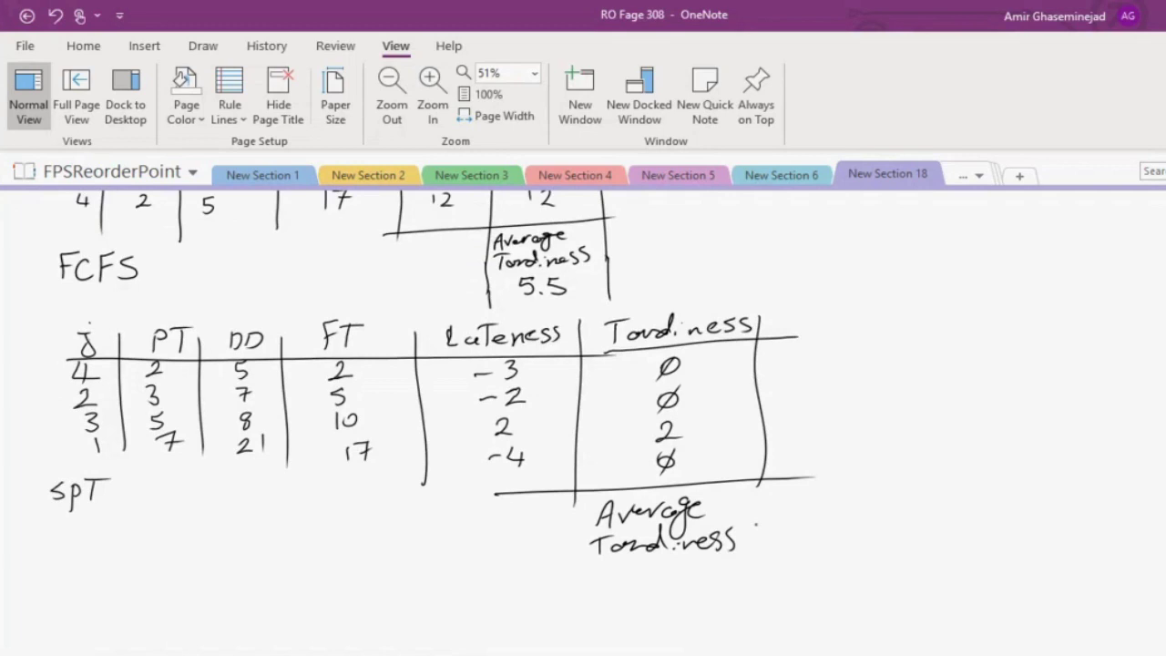
{"action": "left_click", "coordinate": [772, 529]}
{"action": "left_click_drag", "start_coordinate": [761, 516], "coordinate": [783, 538]}
{"action": "scroll", "coordinate": [583, 410], "scroll_direction": "down", "scroll_amount": 3}
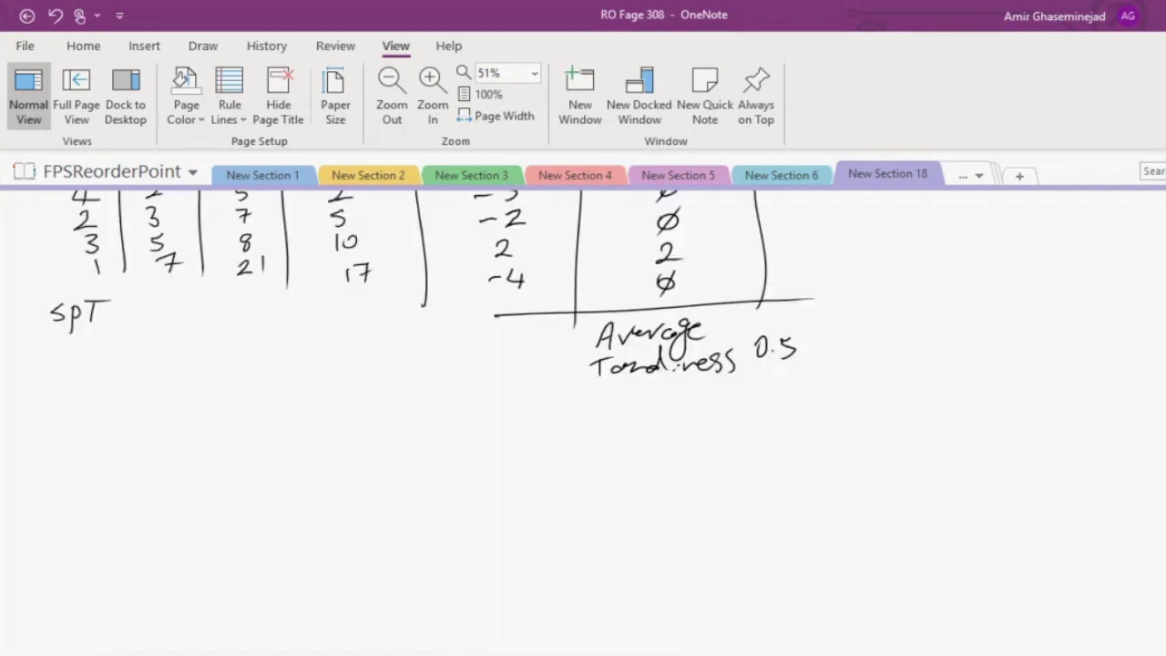
{"action": "scroll", "coordinate": [583, 410], "scroll_direction": "up", "scroll_amount": 3}
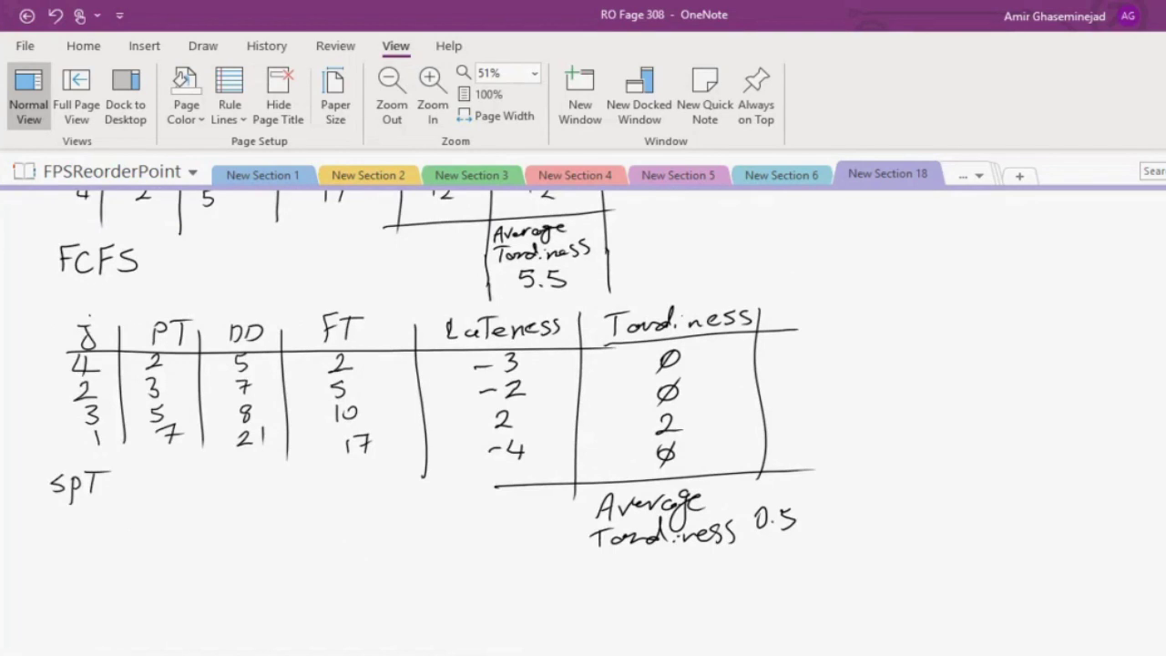
Below the SPT table, draw a new table header with three column dividers, headed J, PT and DD
{"action": "scroll", "coordinate": [584, 410], "scroll_direction": "down", "scroll_amount": 3}
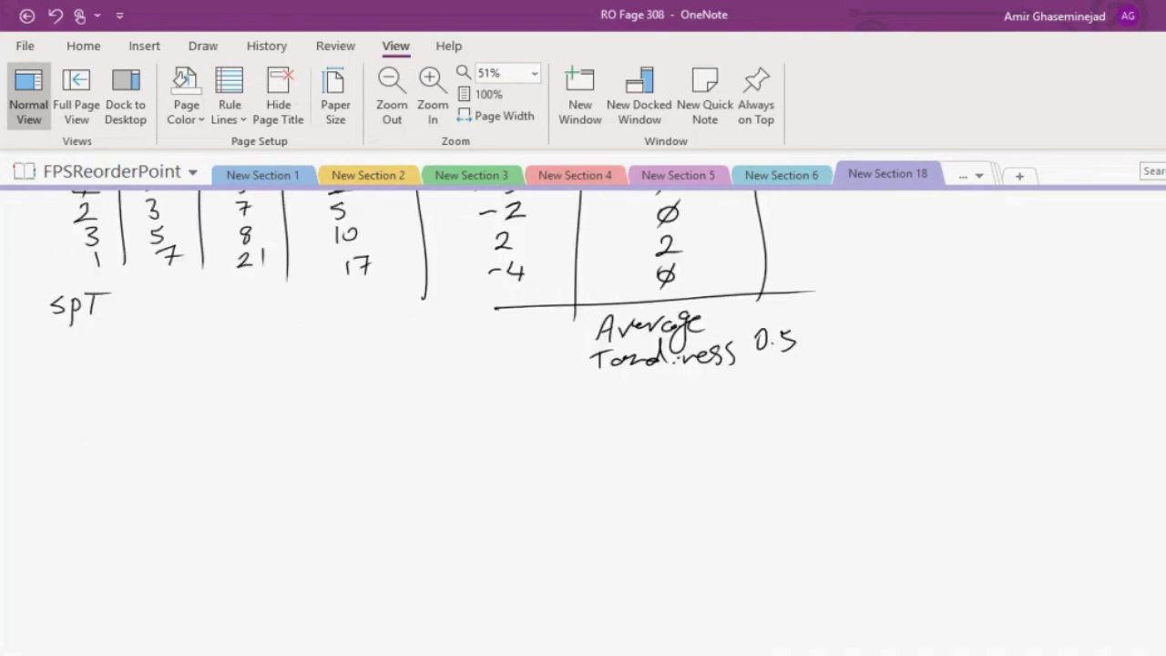
{"action": "scroll", "coordinate": [583, 410], "scroll_direction": "up", "scroll_amount": 2}
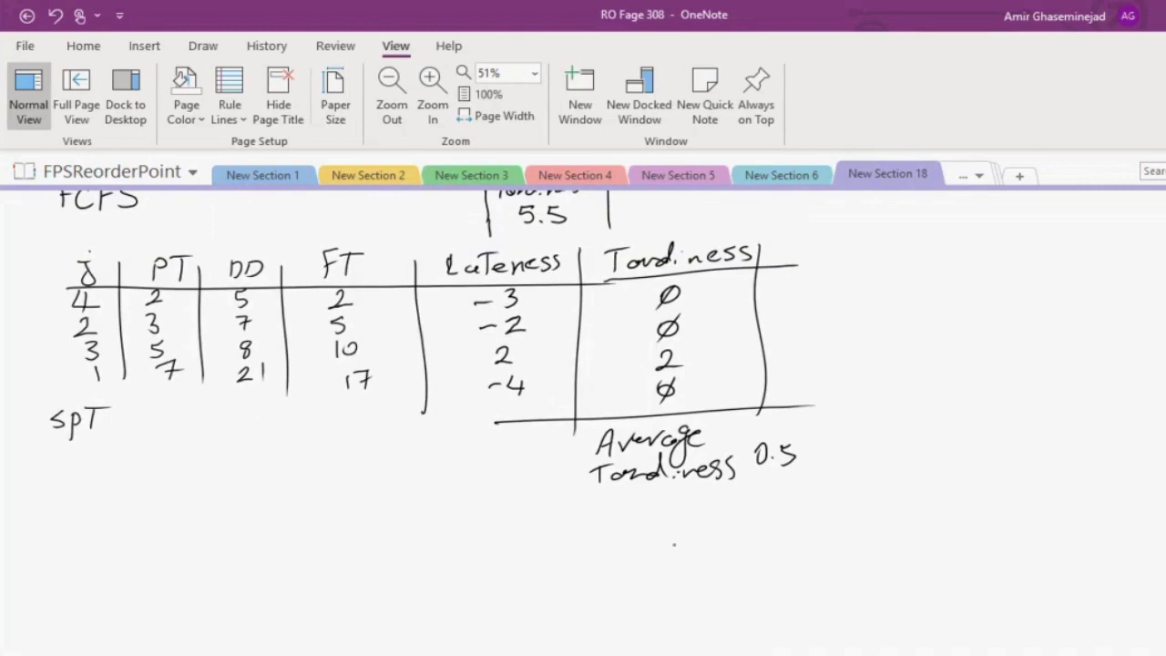
{"action": "left_click_drag", "start_coordinate": [847, 547], "coordinate": [64, 522]}
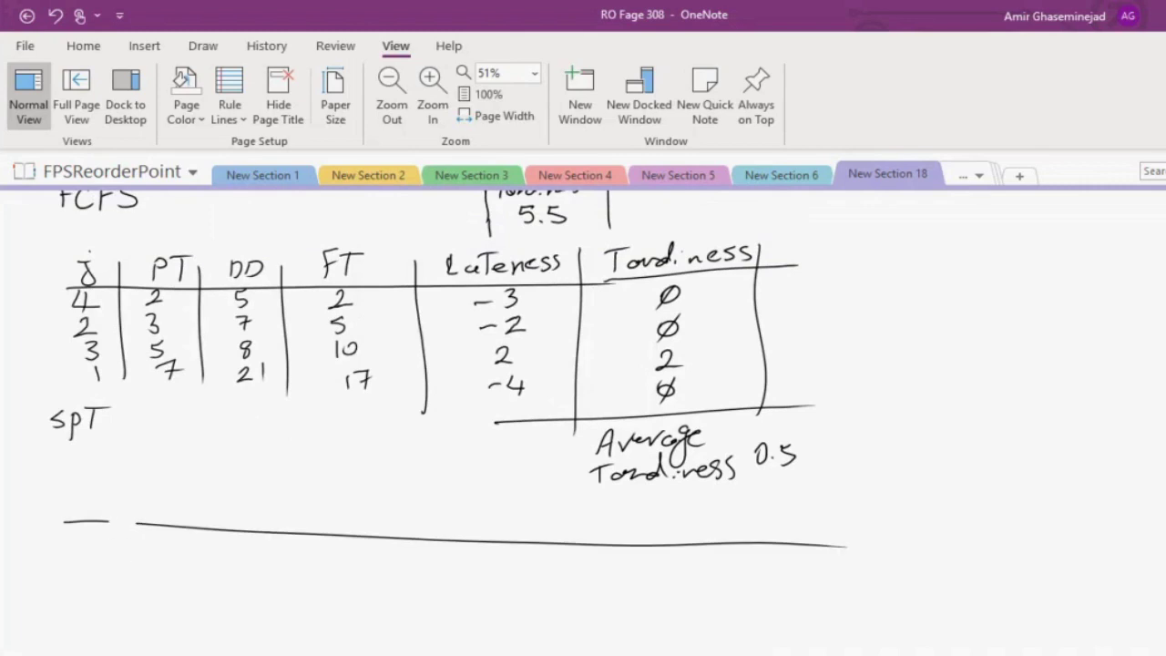
{"action": "left_click_drag", "start_coordinate": [125, 482], "coordinate": [138, 622]}
{"action": "left_click_drag", "start_coordinate": [94, 517], "coordinate": [160, 523]}
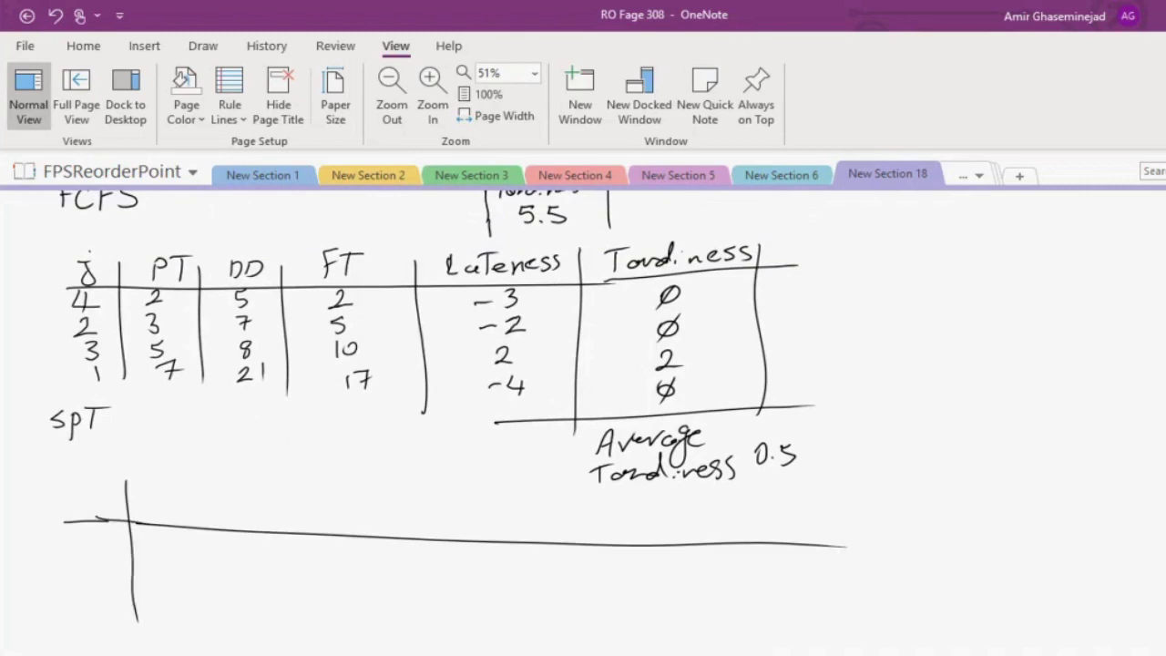
{"action": "mouse_move", "coordinate": [80, 487]}
{"action": "left_mouse_down"}
{"action": "mouse_move", "coordinate": [106, 486]}
{"action": "mouse_move", "coordinate": [85, 517]}
{"action": "left_mouse_up"}
{"action": "left_click_drag", "start_coordinate": [216, 486], "coordinate": [230, 638]}
{"action": "mouse_move", "coordinate": [153, 492]}
{"action": "left_mouse_down"}
{"action": "mouse_move", "coordinate": [155, 523]}
{"action": "mouse_move", "coordinate": [156, 503]}
{"action": "left_mouse_up"}
{"action": "mouse_move", "coordinate": [179, 489]}
{"action": "left_mouse_down"}
{"action": "mouse_move", "coordinate": [180, 516]}
{"action": "mouse_move", "coordinate": [197, 485]}
{"action": "left_mouse_up"}
{"action": "left_click_drag", "start_coordinate": [304, 493], "coordinate": [325, 627]}
{"action": "left_click_drag", "start_coordinate": [249, 497], "coordinate": [250, 521]}
{"action": "left_click_drag", "start_coordinate": [268, 496], "coordinate": [270, 518]}
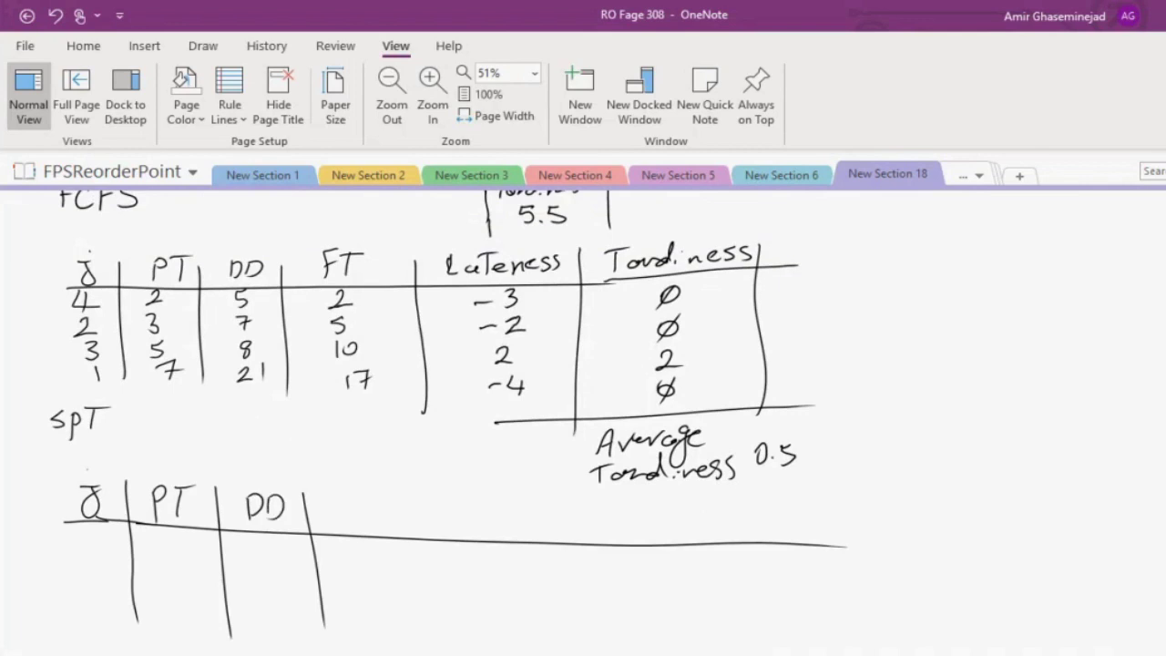
Lengthen the first column divider and write the label 'EDD' beneath the new table
{"action": "scroll", "coordinate": [584, 410], "scroll_direction": "down", "scroll_amount": 3}
{"action": "scroll", "coordinate": [455, 383], "scroll_direction": "up", "scroll_amount": 3}
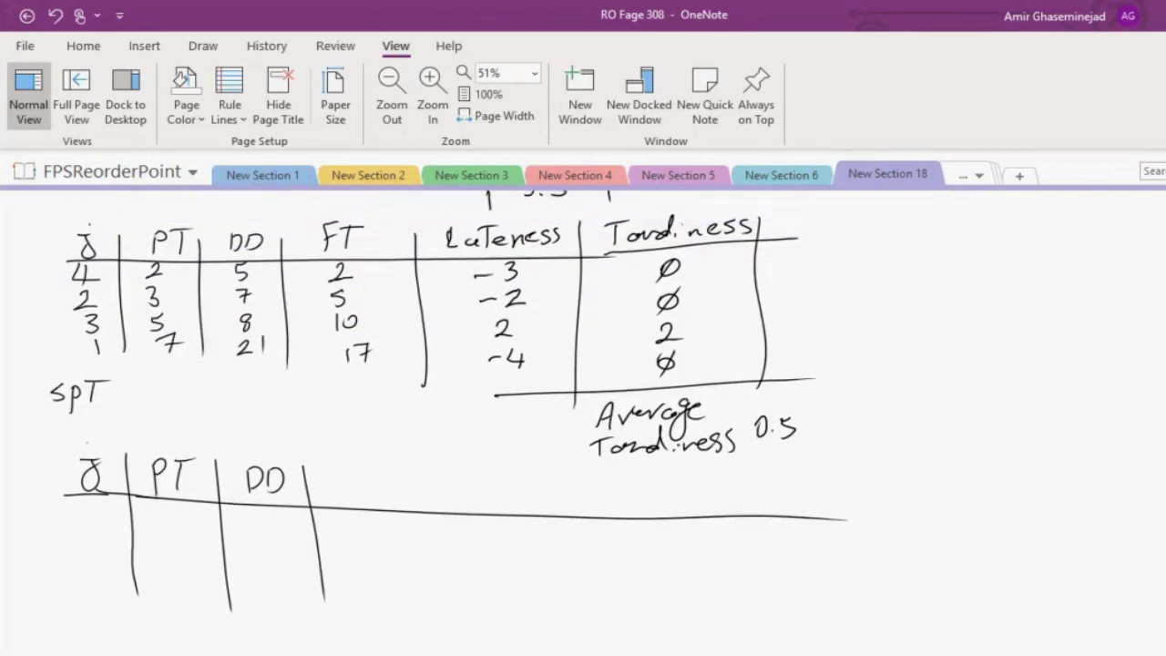
{"action": "left_click_drag", "start_coordinate": [142, 589], "coordinate": [145, 620]}
{"action": "left_click_drag", "start_coordinate": [60, 627], "coordinate": [60, 651]}
{"action": "mouse_move", "coordinate": [51, 627]}
{"action": "left_mouse_down"}
{"action": "mouse_move", "coordinate": [83, 627]}
{"action": "mouse_move", "coordinate": [80, 638]}
{"action": "left_mouse_up"}
{"action": "left_click_drag", "start_coordinate": [58, 651], "coordinate": [122, 650]}
{"action": "left_click", "coordinate": [122, 633]}
{"action": "left_click_drag", "start_coordinate": [122, 626], "coordinate": [124, 649]}
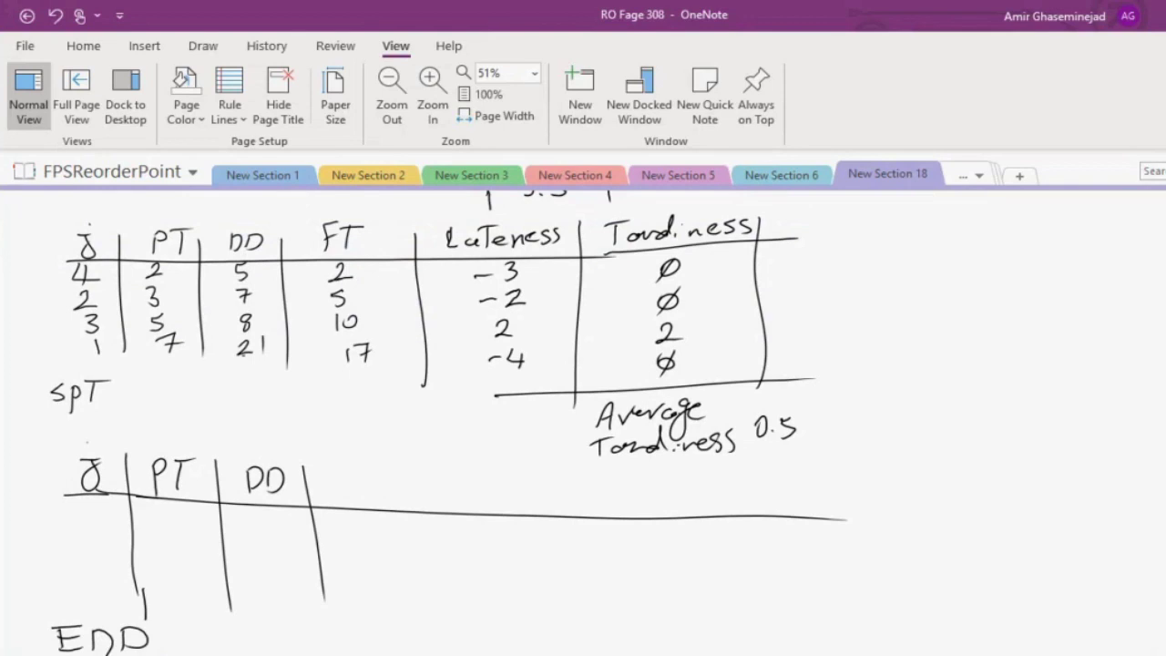
Handwrite '- EDD' after the 'SpT' label so it reads 'SpT - EDD'
{"action": "left_click_drag", "start_coordinate": [109, 401], "coordinate": [144, 410]}
{"action": "mouse_move", "coordinate": [144, 386]}
{"action": "left_mouse_down"}
{"action": "mouse_move", "coordinate": [162, 384]}
{"action": "mouse_move", "coordinate": [157, 408]}
{"action": "mouse_move", "coordinate": [173, 406]}
{"action": "mouse_move", "coordinate": [157, 394]}
{"action": "mouse_move", "coordinate": [208, 408]}
{"action": "left_mouse_up"}
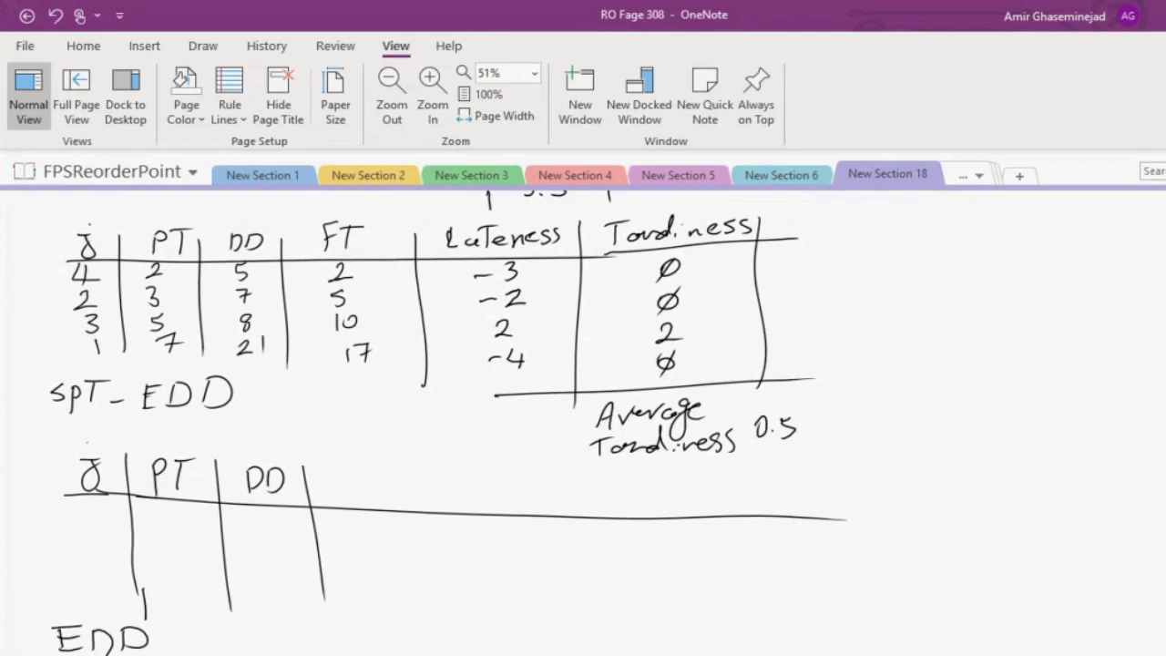
With the red pen, circle the job order 4, 2, 3, 1 and the 0.5 average tardiness
{"action": "scroll", "coordinate": [449, 423], "scroll_direction": "up", "scroll_amount": 5}
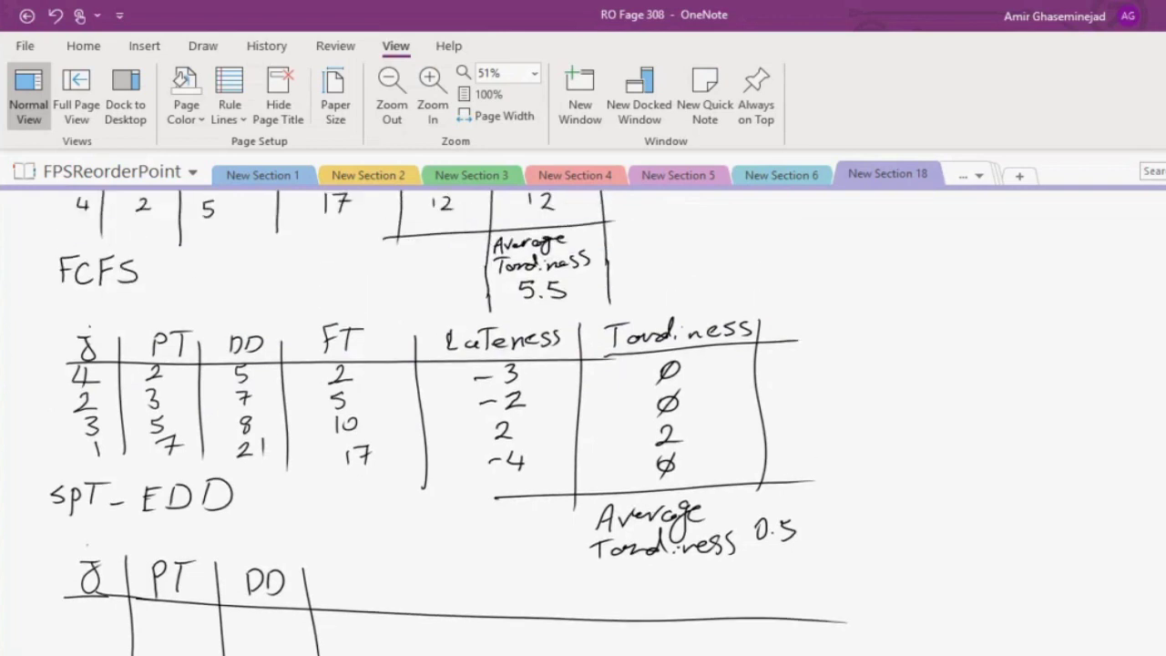
{"action": "scroll", "coordinate": [583, 410], "scroll_direction": "down", "scroll_amount": 1}
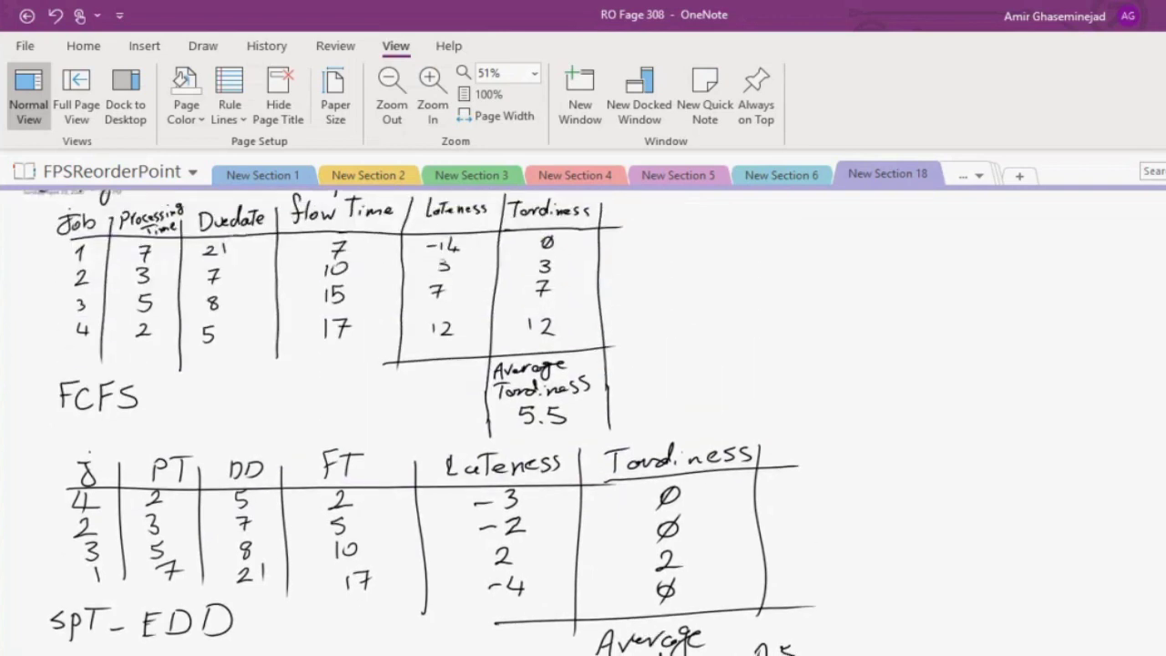
{"action": "scroll", "coordinate": [419, 423], "scroll_direction": "down", "scroll_amount": 2}
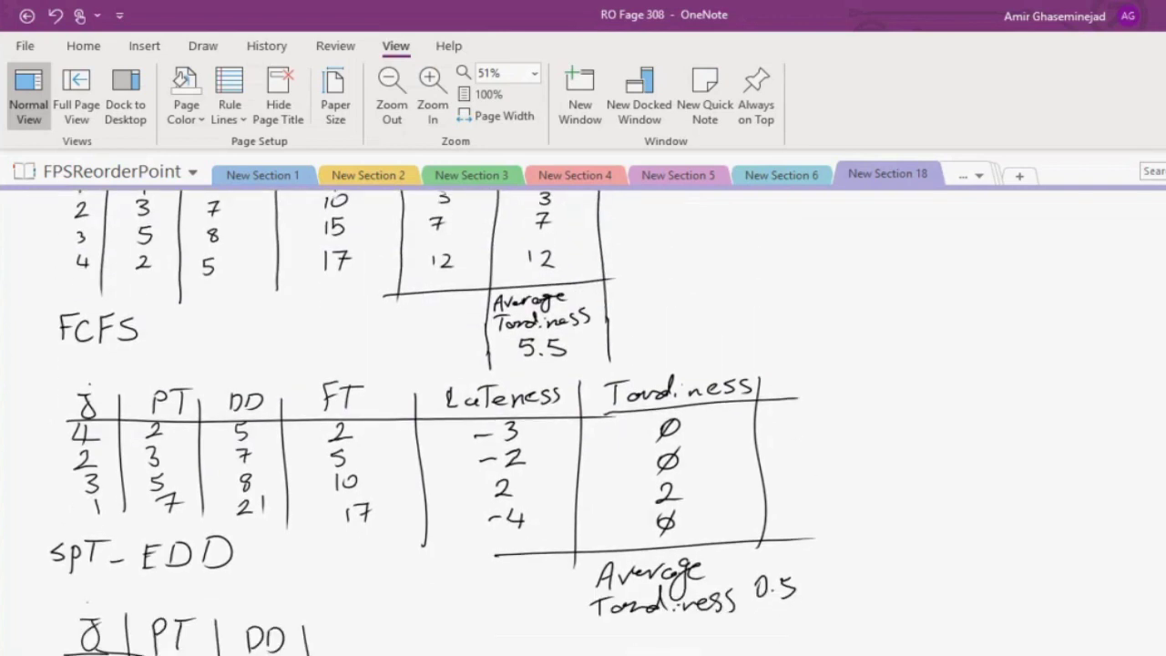
{"action": "scroll", "coordinate": [583, 410], "scroll_direction": "down", "scroll_amount": 1}
{"action": "scroll", "coordinate": [433, 423], "scroll_direction": "down", "scroll_amount": 3}
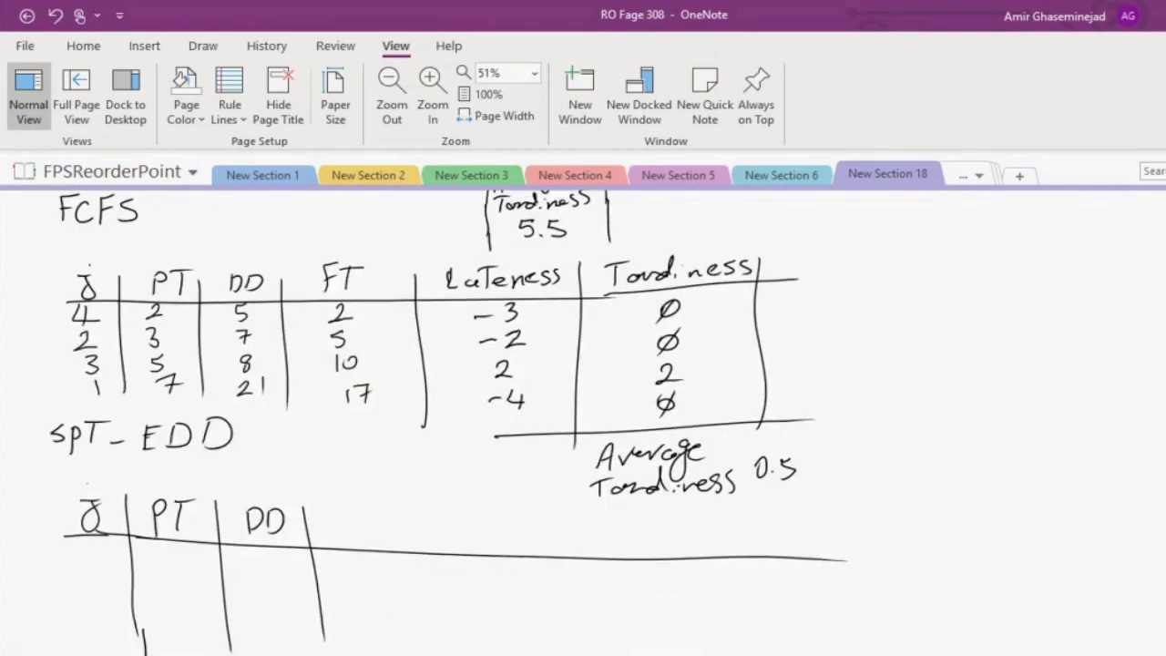
{"action": "scroll", "coordinate": [583, 419], "scroll_direction": "down", "scroll_amount": 1}
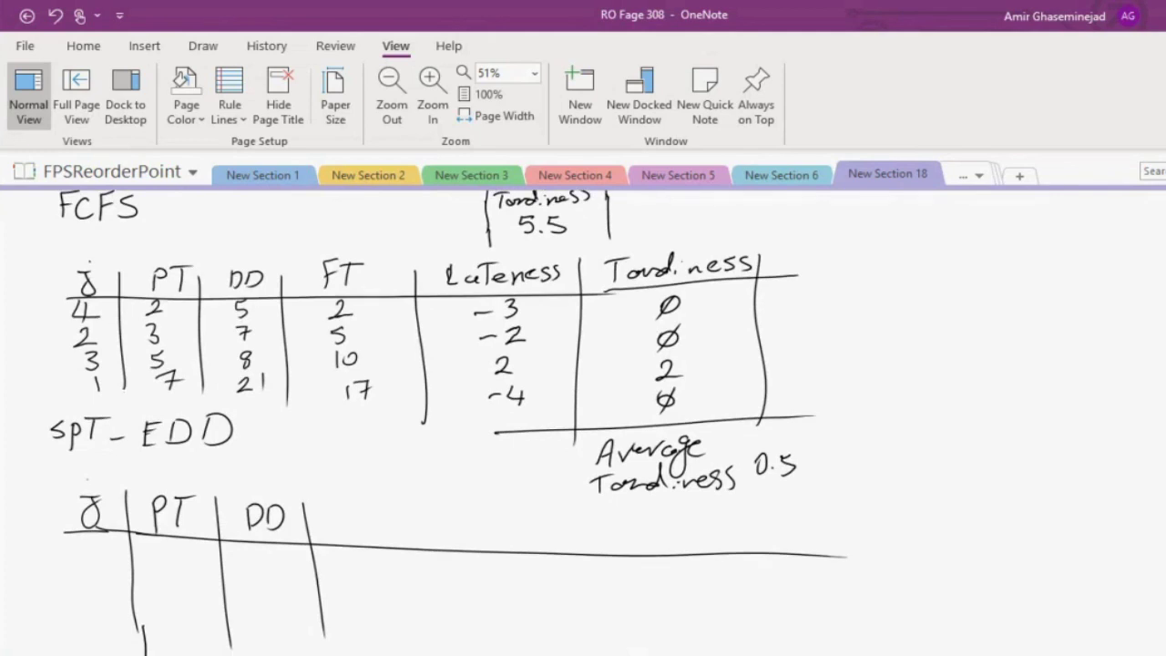
{"action": "left_click", "coordinate": [204, 46]}
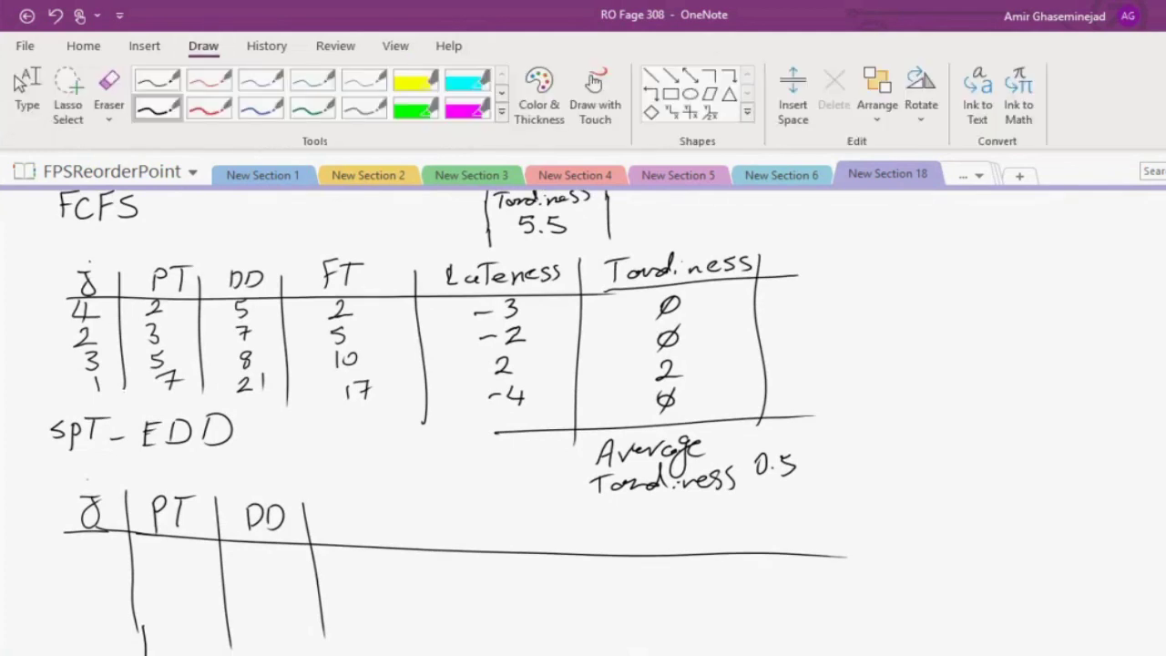
{"action": "left_click", "coordinate": [210, 108]}
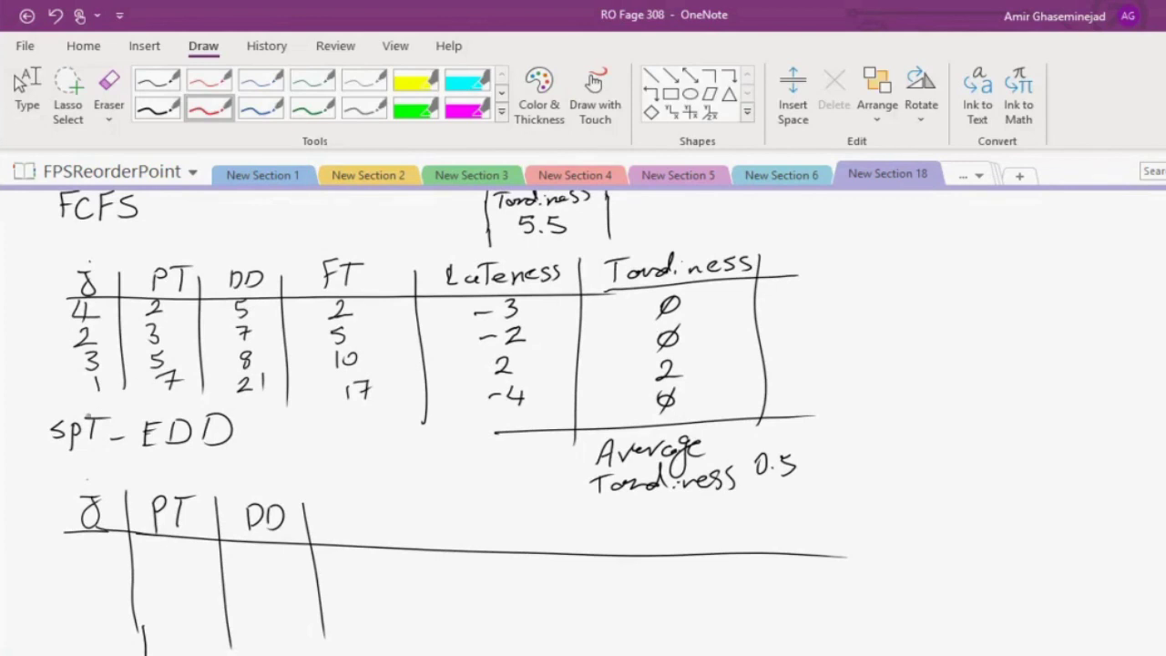
{"action": "left_click_drag", "start_coordinate": [117, 270], "coordinate": [114, 408]}
{"action": "left_click_drag", "start_coordinate": [777, 496], "coordinate": [702, 443]}
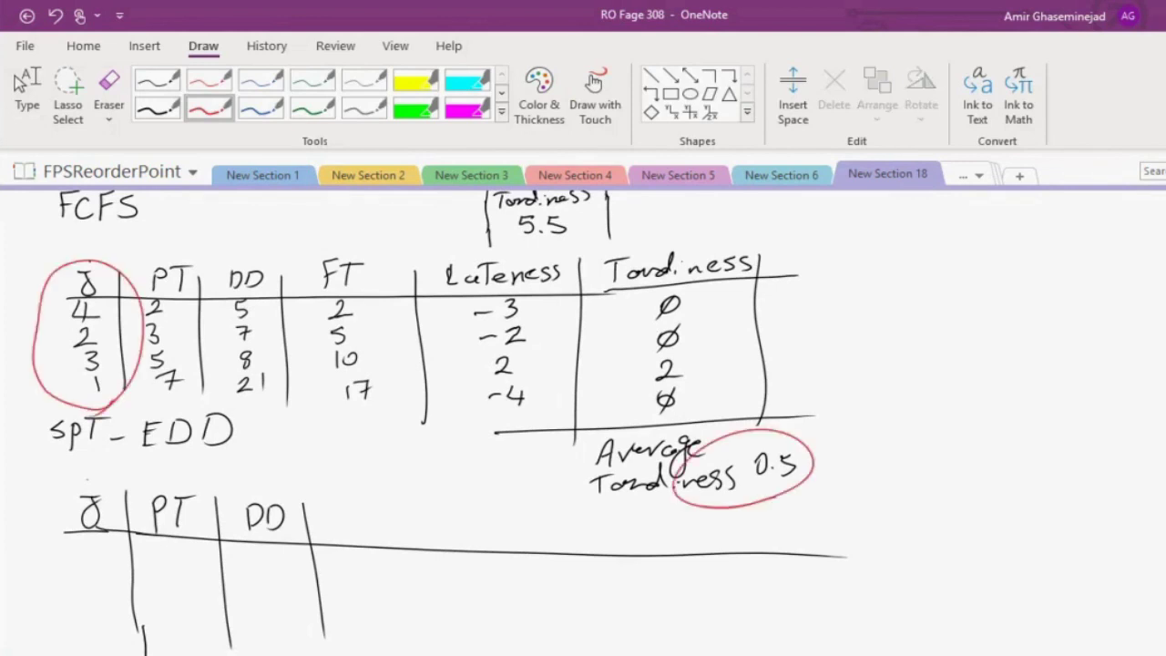